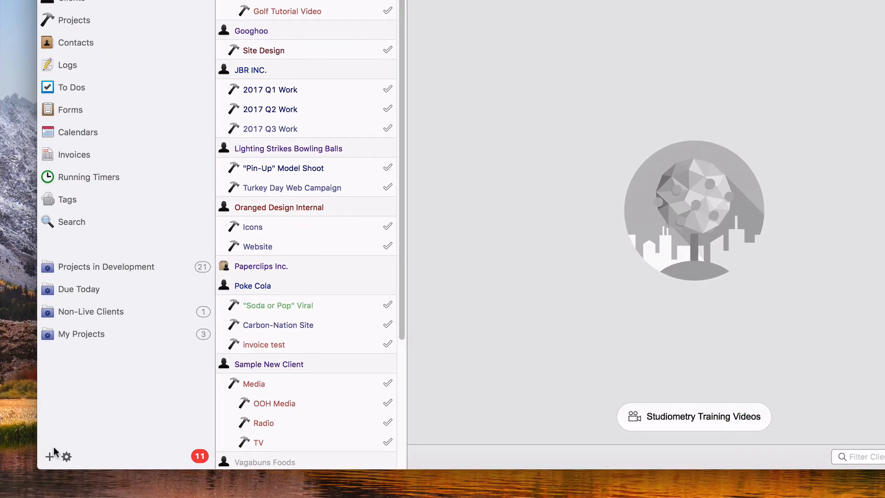
# - Create a project named "My New Project" attached to the client Golf Across America
pyautogui.click(52, 455)
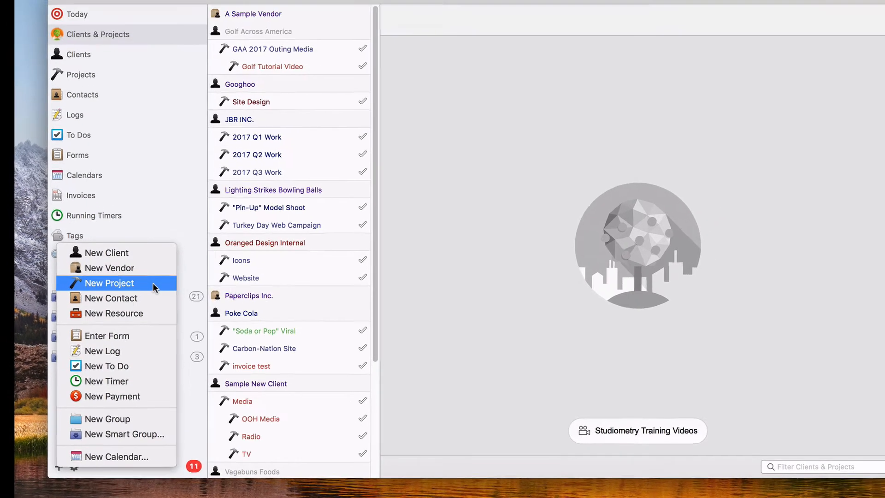
pyautogui.click(153, 283)
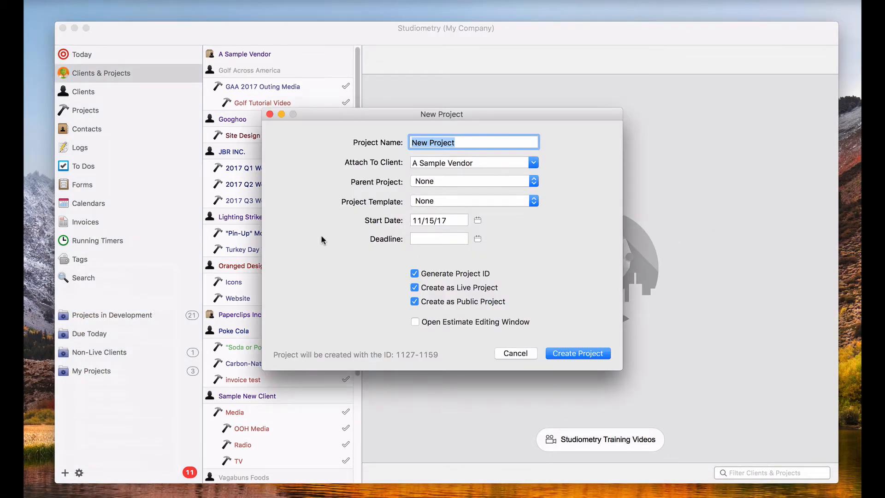
pyautogui.write('My New Proj')
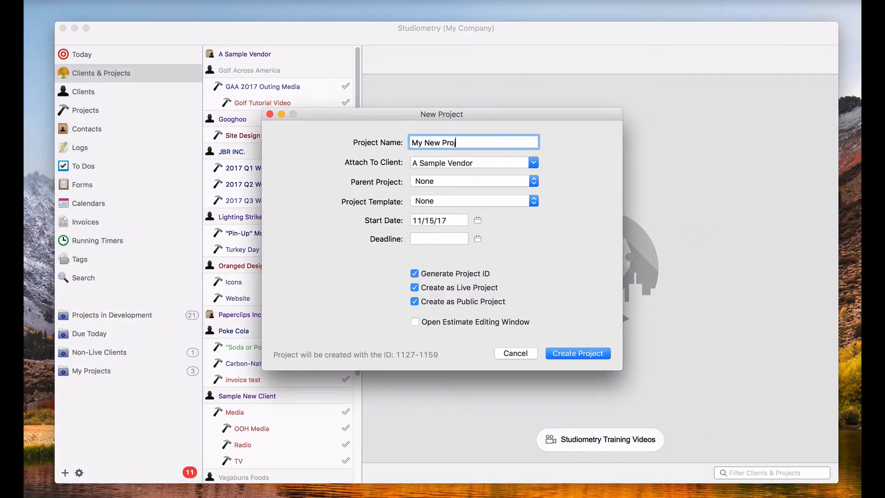
pyautogui.write('ect')
pyautogui.click(534, 164)
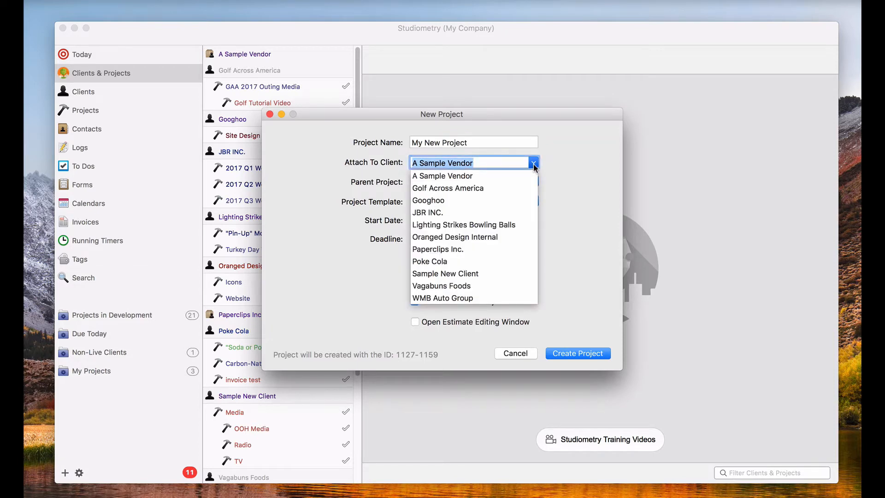
pyautogui.click(502, 189)
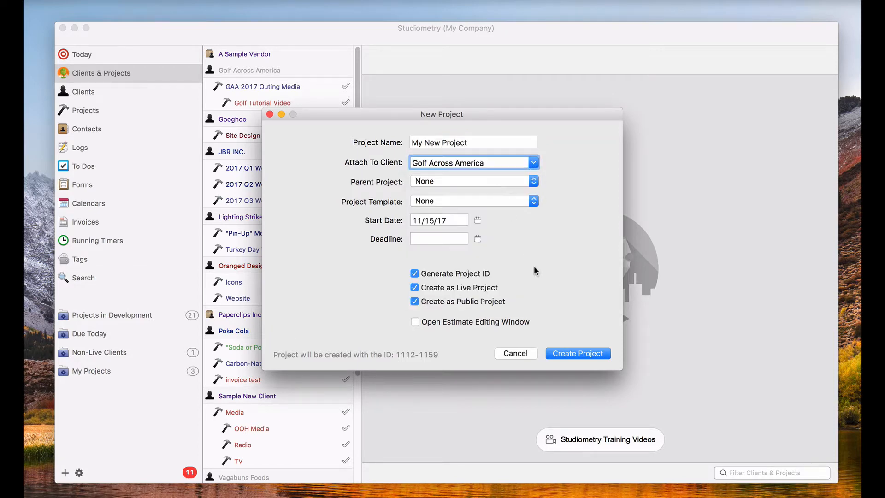
pyautogui.click(576, 354)
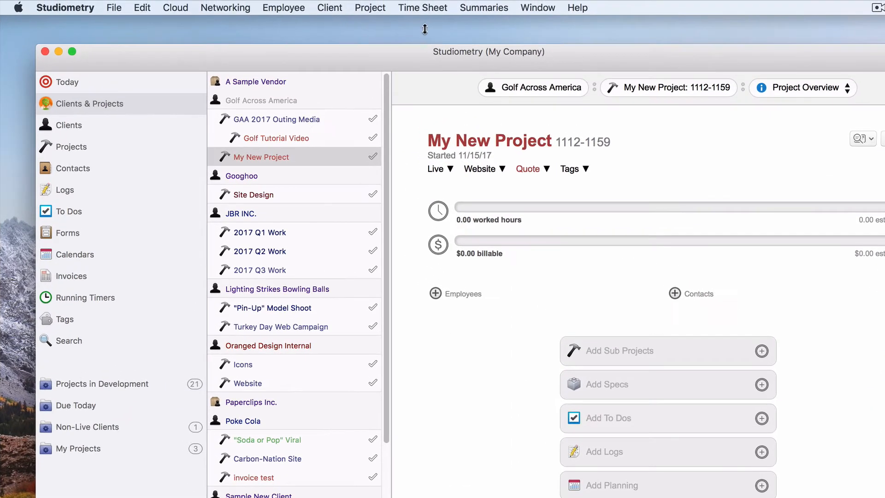
# - Start a time sheet entry for My New Project with items created as Estimated and the employee Not Specified
pyautogui.click(387, 0)
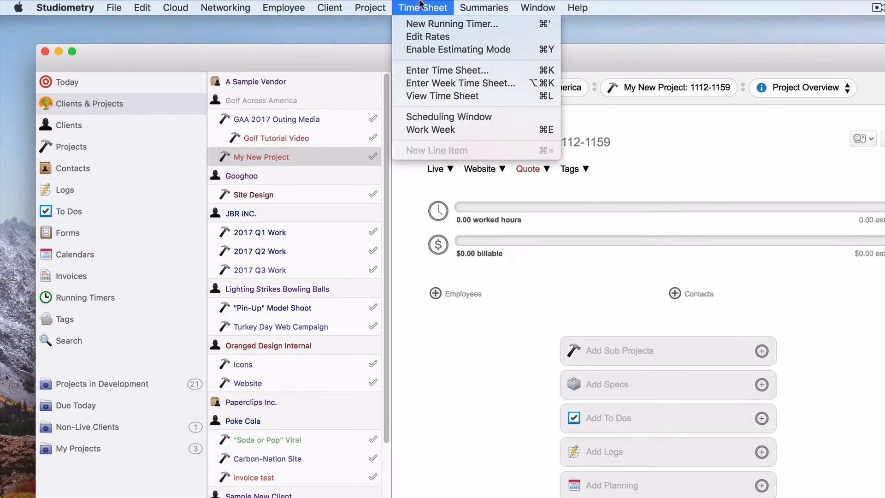
pyautogui.click(443, 70)
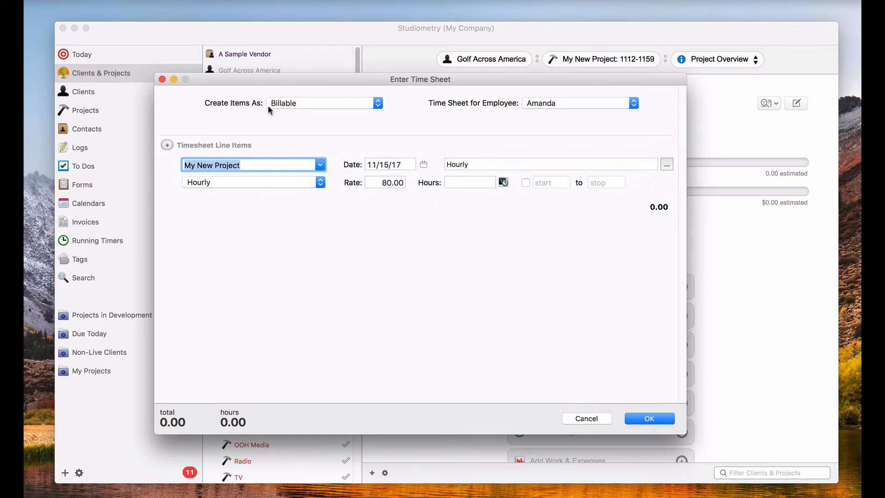
pyautogui.click(298, 98)
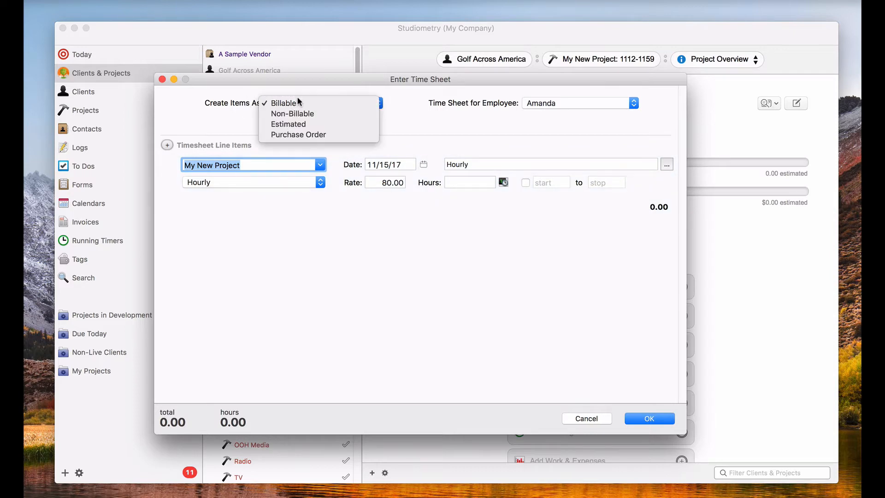
pyautogui.click(320, 123)
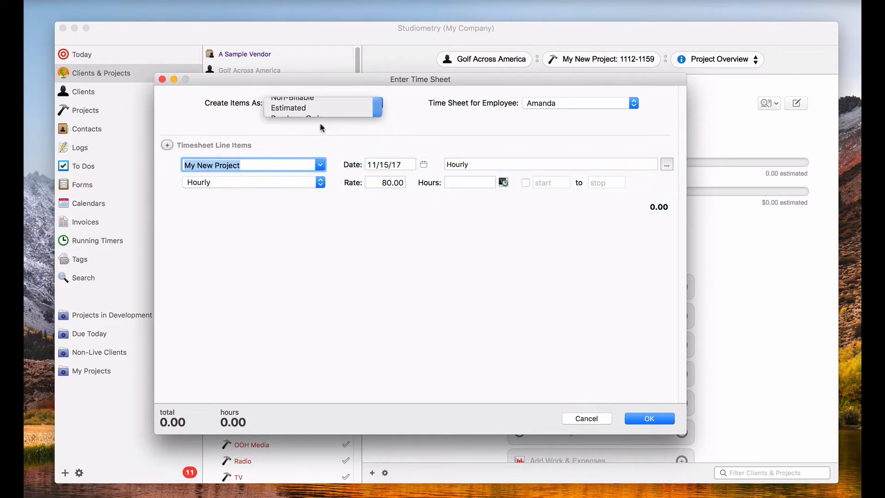
pyautogui.click(556, 109)
pyautogui.click(574, 87)
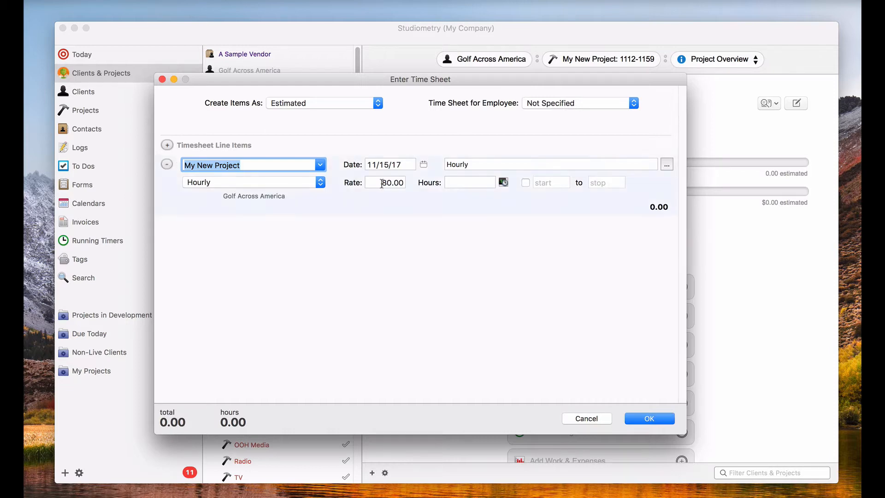
# - Enter 30 hours on the Hourly line item and add a Design Work line item with 25 hours
pyautogui.click(464, 183)
pyautogui.write('30')
pyautogui.click(167, 145)
pyautogui.click(294, 245)
pyautogui.click(322, 268)
pyautogui.click(468, 248)
pyautogui.write('25')
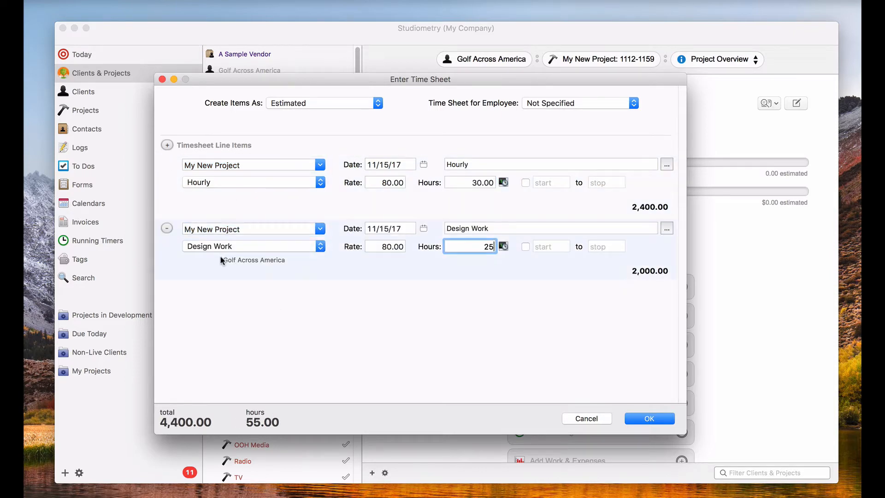
# - Add a Review Work line item with 10 hours to the time sheet
pyautogui.press('Tab')
pyautogui.click(320, 310)
pyautogui.moveTo(420, 340)
pyautogui.click(461, 340)
pyautogui.click(471, 310)
pyautogui.write('10')
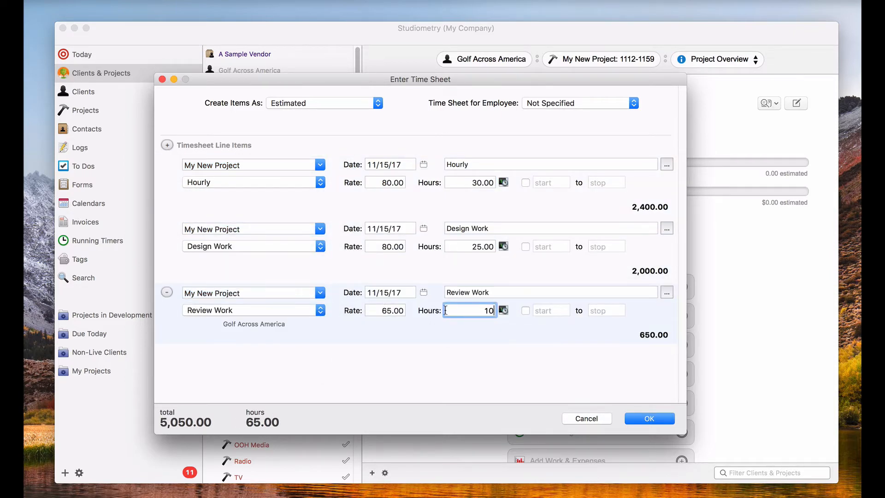
# - Add a Coding line item with 15 hours and save the time sheet entries
pyautogui.press('Tab')
pyautogui.click(320, 374)
pyautogui.click(479, 415)
pyautogui.click(470, 375)
pyautogui.write('15')
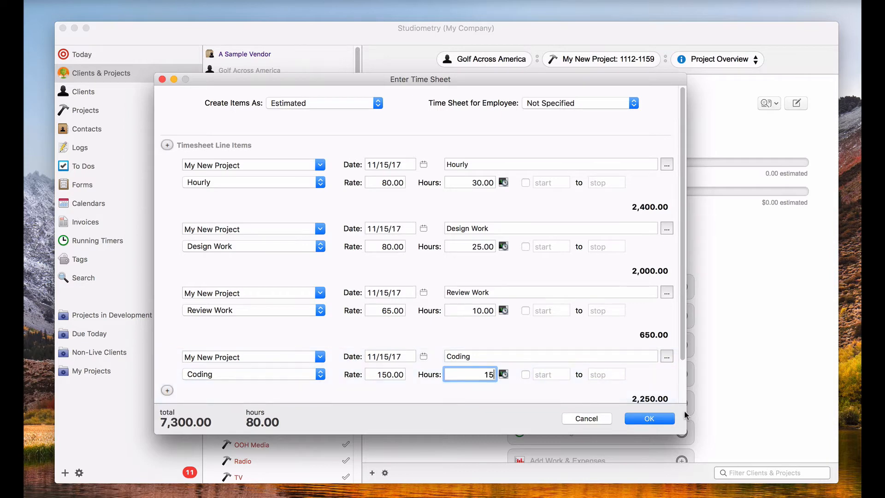
pyautogui.press('Tab')
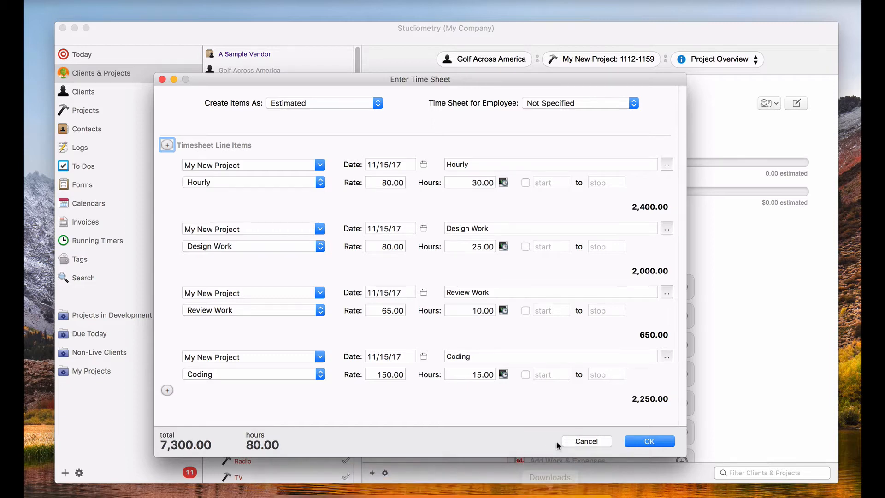
pyautogui.click(650, 443)
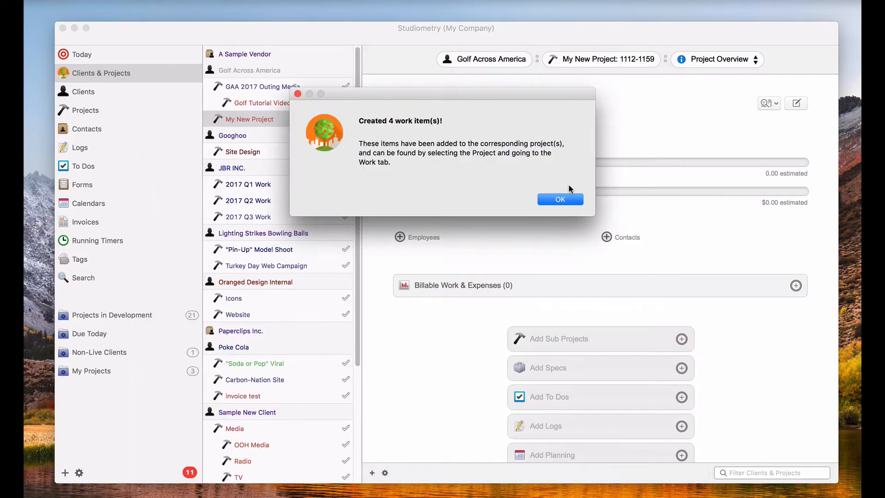
pyautogui.click(559, 198)
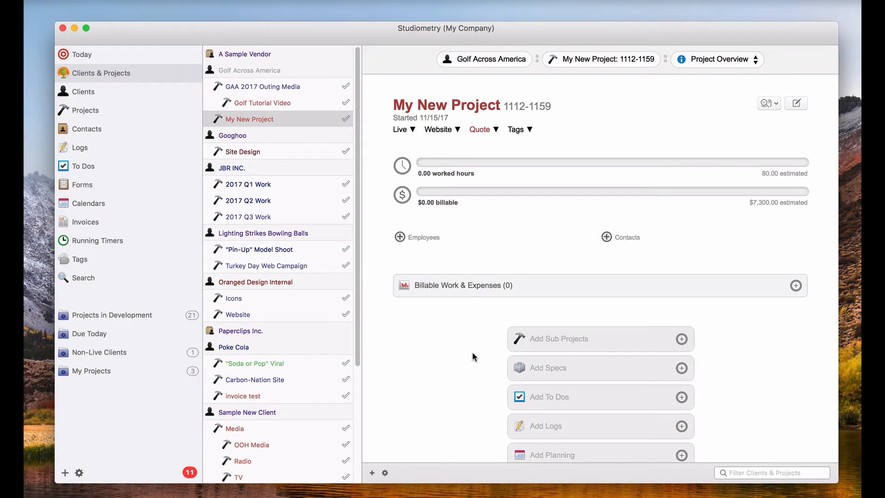
# - View the project's Work & Expenses, and open the Scheduling Window
pyautogui.click(718, 59)
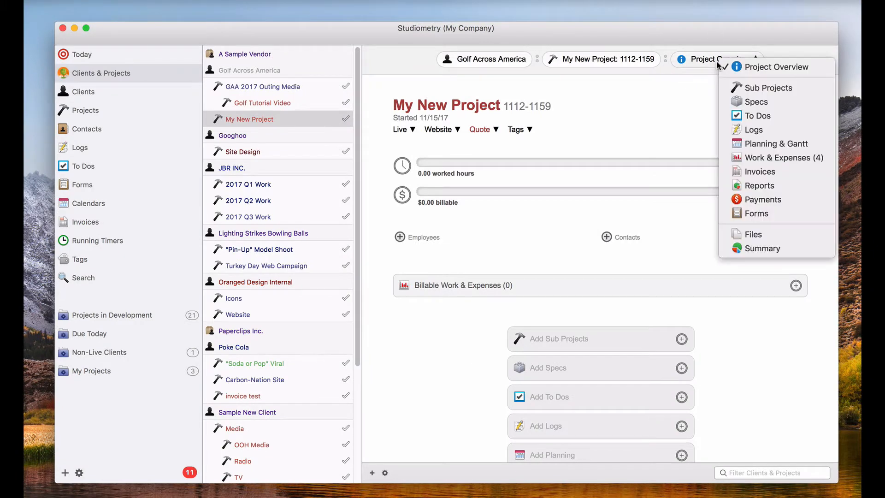
pyautogui.click(766, 158)
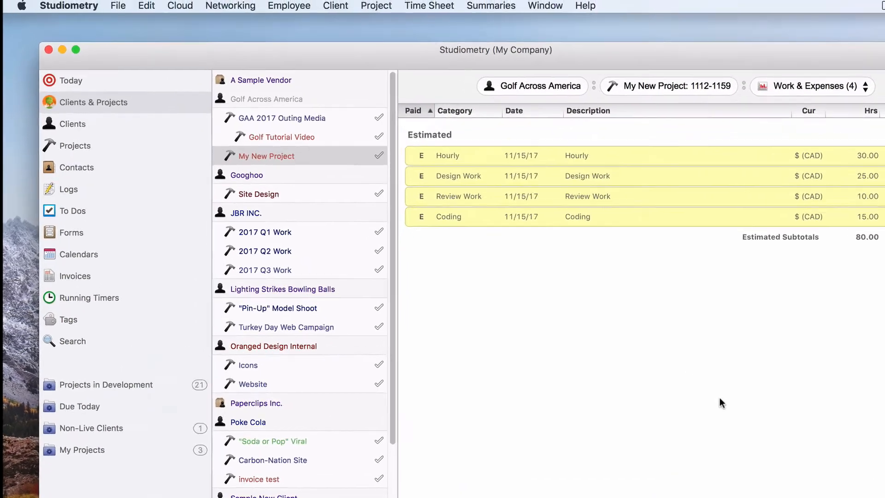
pyautogui.click(425, 8)
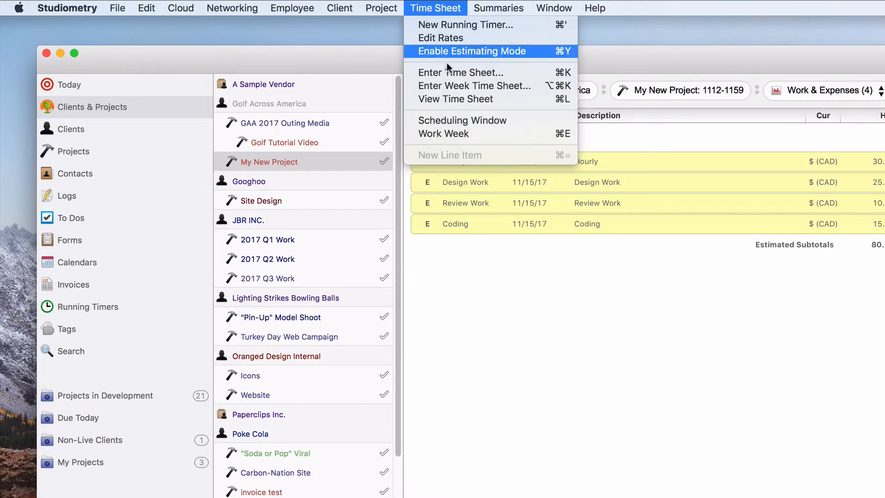
pyautogui.click(507, 118)
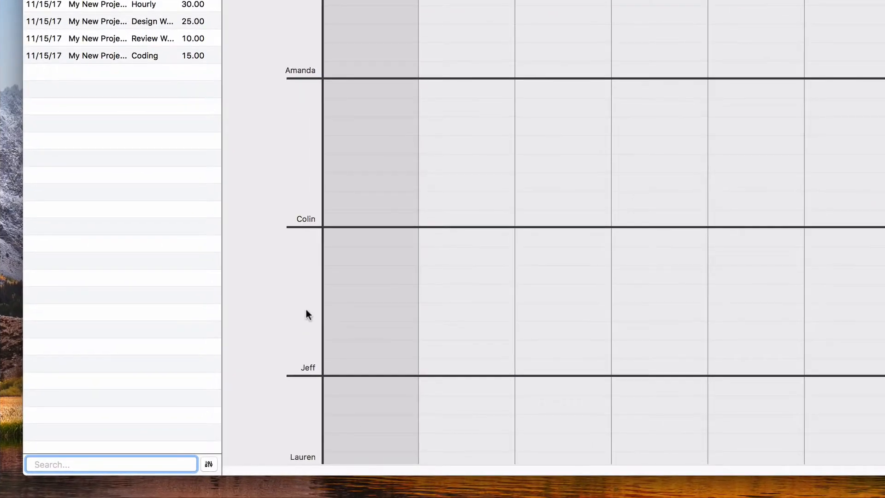
# - Limit the unscheduled work list to items since November 15, 2017
pyautogui.click(210, 464)
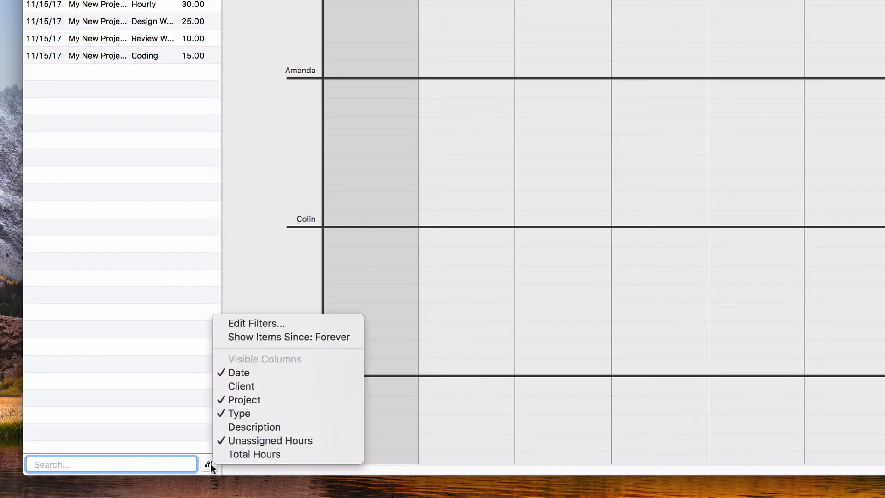
pyautogui.click(289, 337)
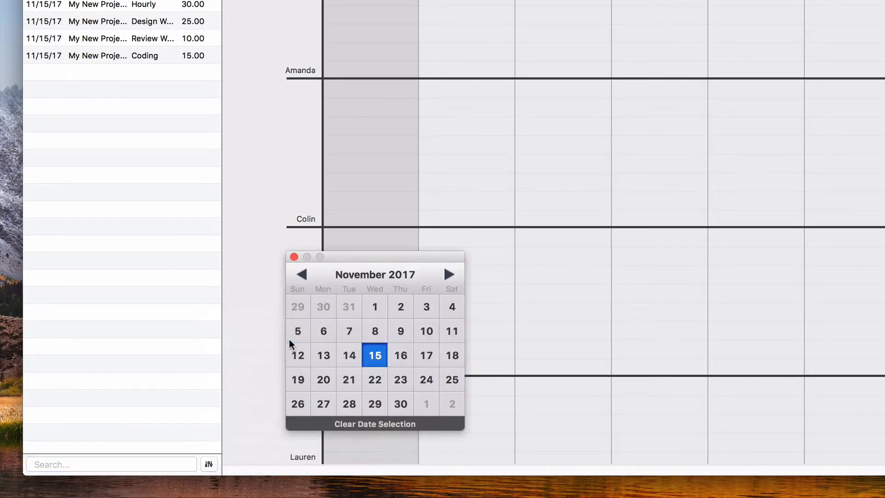
pyautogui.click(375, 356)
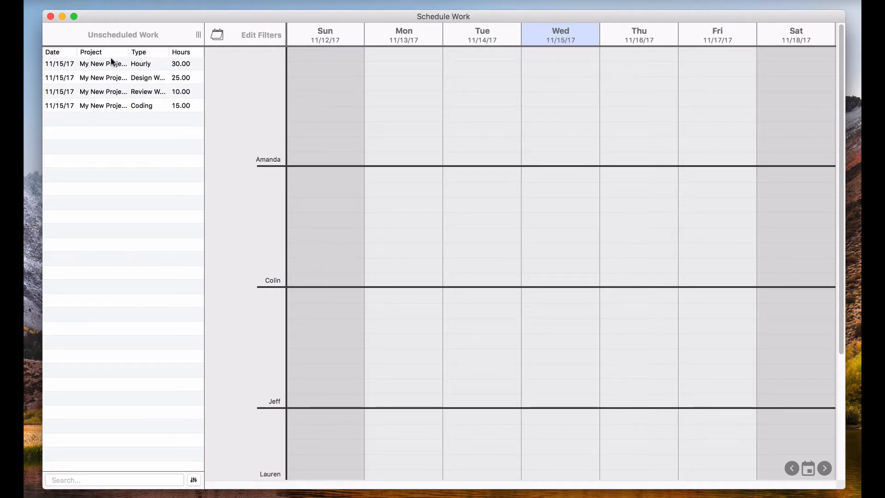
# - Schedule 4 hours of the Design Work item for the second listed employee on Tuesday 11/14/17
pyautogui.moveTo(105, 76); pyautogui.dragTo(463, 199)
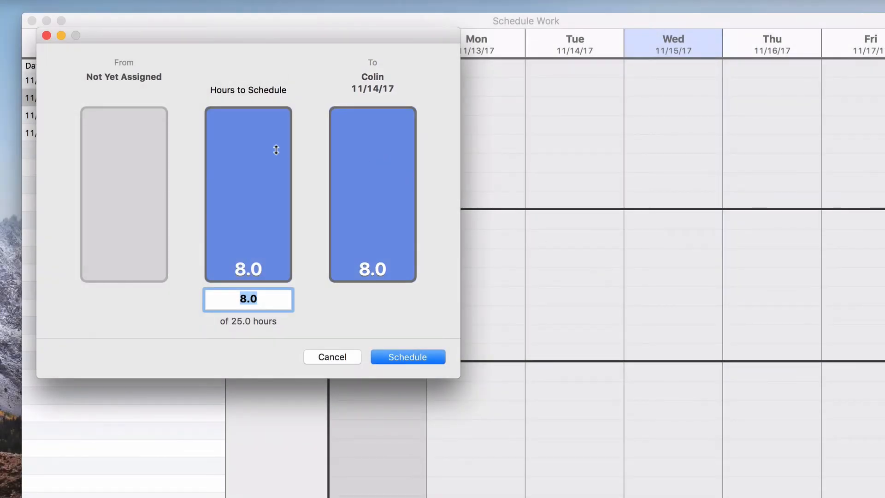
pyautogui.moveTo(277, 148); pyautogui.dragTo(278, 203)
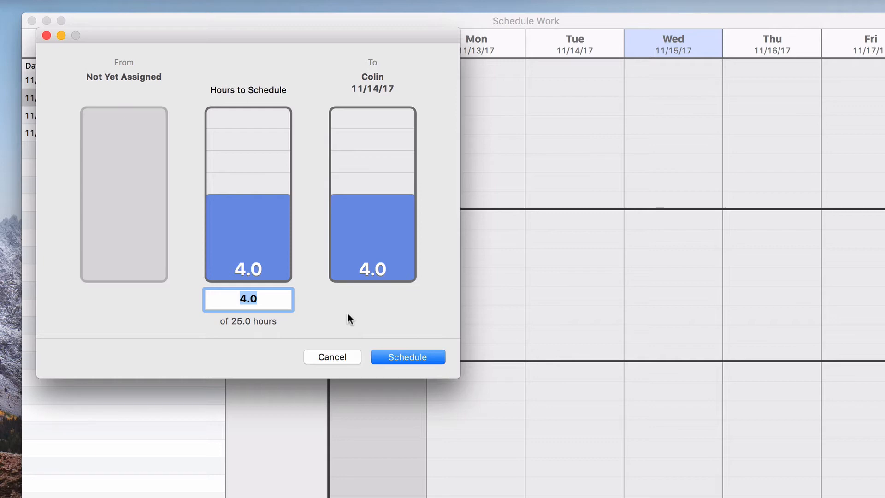
pyautogui.click(410, 357)
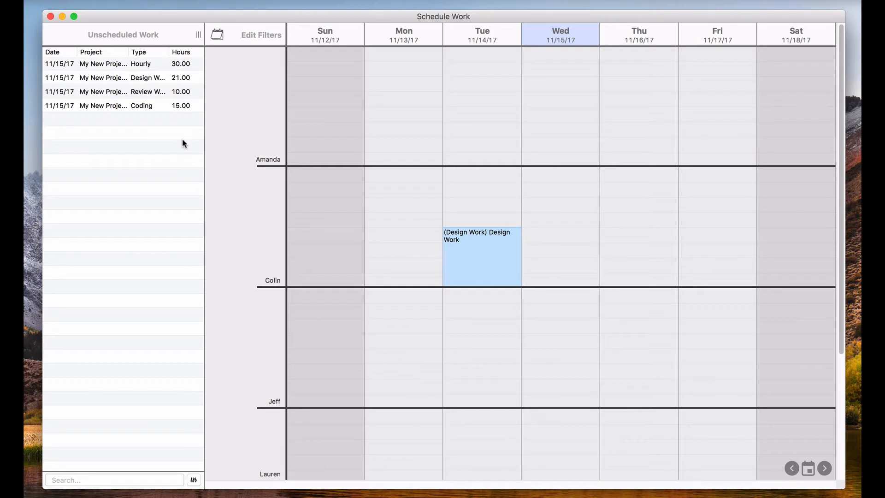
# - Schedule 6 hours of Review Work for the second employee on 11/14/17, and move 2 hours of that day's Design Work to 11/15/17
pyautogui.moveTo(146, 93); pyautogui.dragTo(275, 113)
pyautogui.moveTo(424, 169); pyautogui.dragTo(466, 193)
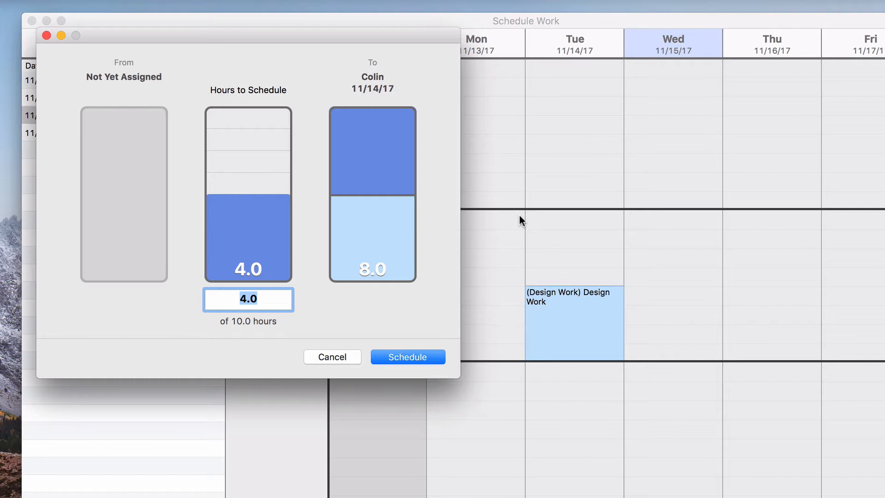
pyautogui.write('6')
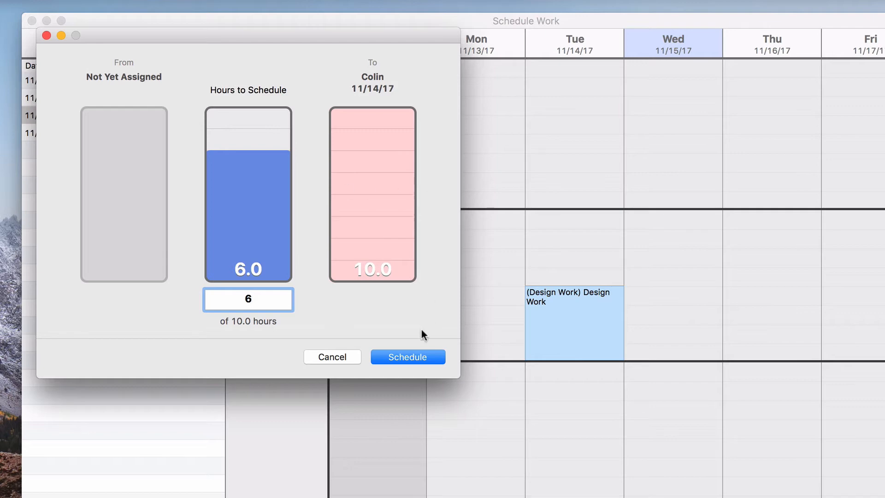
pyautogui.click(413, 356)
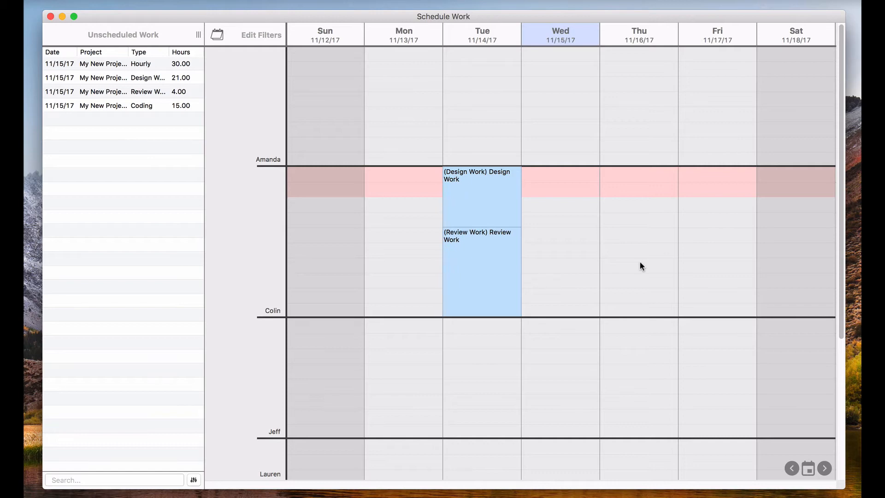
pyautogui.moveTo(498, 190); pyautogui.dragTo(551, 231)
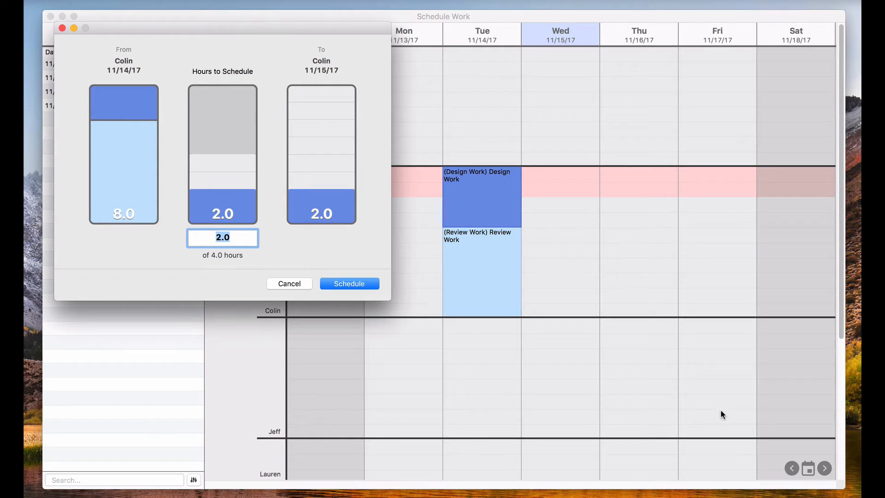
pyautogui.click(350, 283)
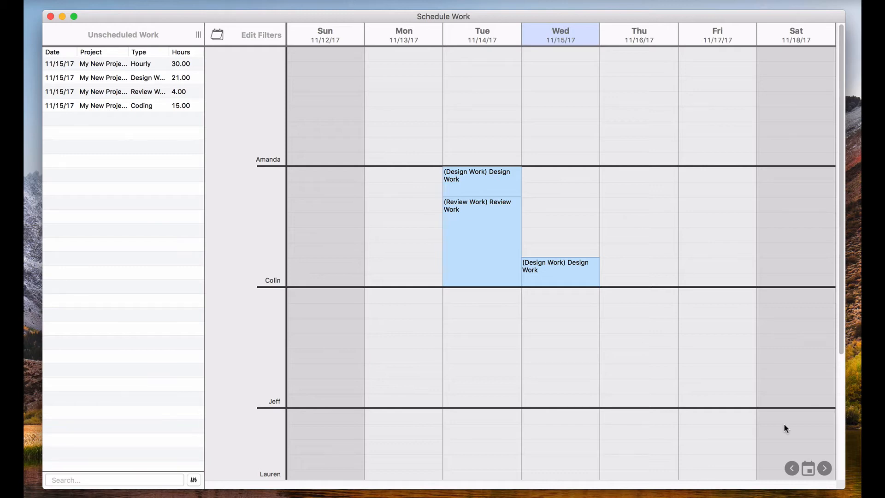
# - Schedule Hourly work on Monday 11/13/17: 5 hours for the first listed employee and 2 hours for the second
pyautogui.moveTo(113, 65); pyautogui.dragTo(433, 120)
pyautogui.click(236, 144)
pyautogui.click(347, 282)
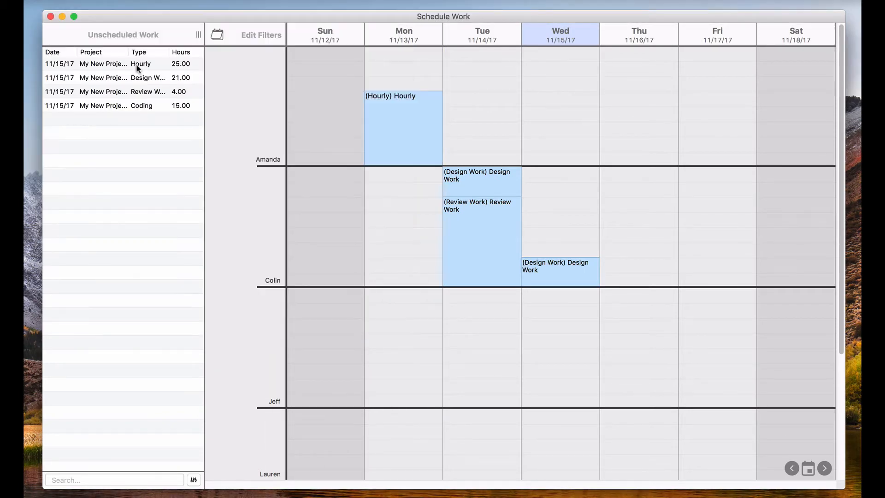
pyautogui.moveTo(137, 64); pyautogui.dragTo(421, 223)
pyautogui.click(223, 186)
pyautogui.click(349, 284)
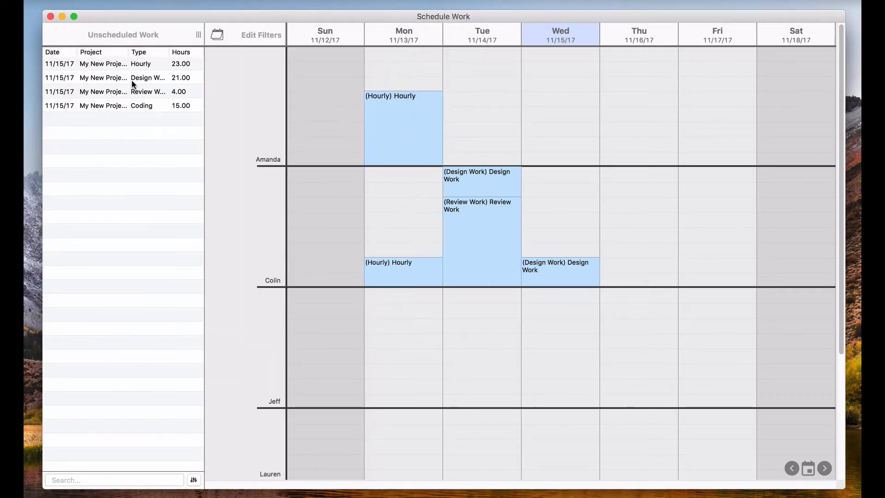
# - Schedule the remaining Design Work for the second employee: 6 hours on Monday, 8 on Thursday and 7 on Friday
pyautogui.moveTo(132, 79); pyautogui.dragTo(386, 194)
pyautogui.click(347, 282)
pyautogui.moveTo(134, 77); pyautogui.dragTo(624, 212)
pyautogui.click(347, 282)
pyautogui.moveTo(134, 77); pyautogui.dragTo(690, 194)
pyautogui.click(347, 282)
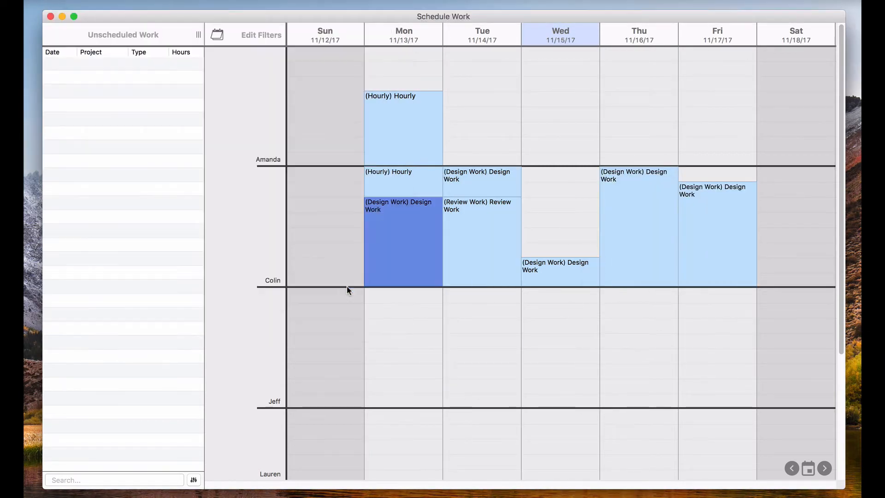
# - Schedule 5 hours of Hourly work for the first listed employee on Tuesday 11/14/17 and another 5 hours on Wednesday 11/15/17
pyautogui.moveTo(134, 65); pyautogui.dragTo(482, 121)
pyautogui.click(222, 136)
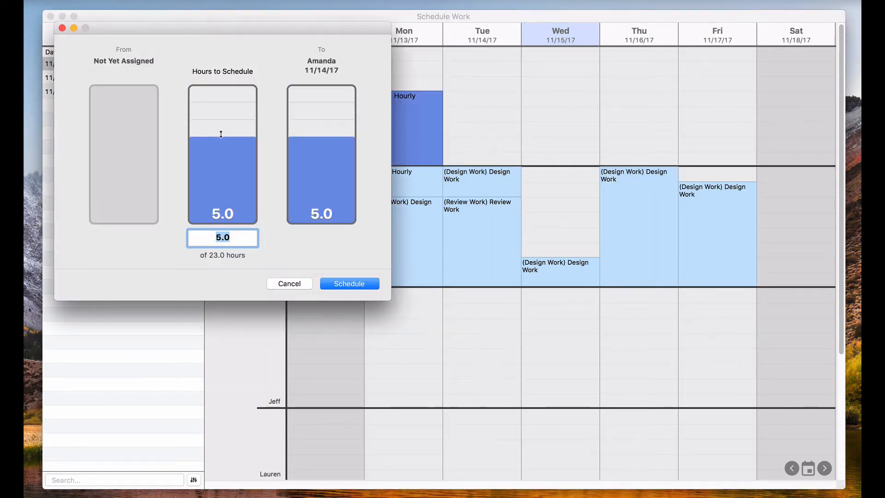
pyautogui.click(346, 284)
pyautogui.moveTo(168, 65); pyautogui.dragTo(560, 122)
pyautogui.click(223, 135)
pyautogui.click(345, 285)
# - Schedule 5 Hourly hours for the first listed employee on both Thursday and Friday, and the remaining 3 hours for the third employee on Monday
pyautogui.moveTo(168, 65); pyautogui.dragTo(652, 115)
pyautogui.click(223, 136)
pyautogui.click(347, 284)
pyautogui.moveTo(179, 65); pyautogui.dragTo(712, 129)
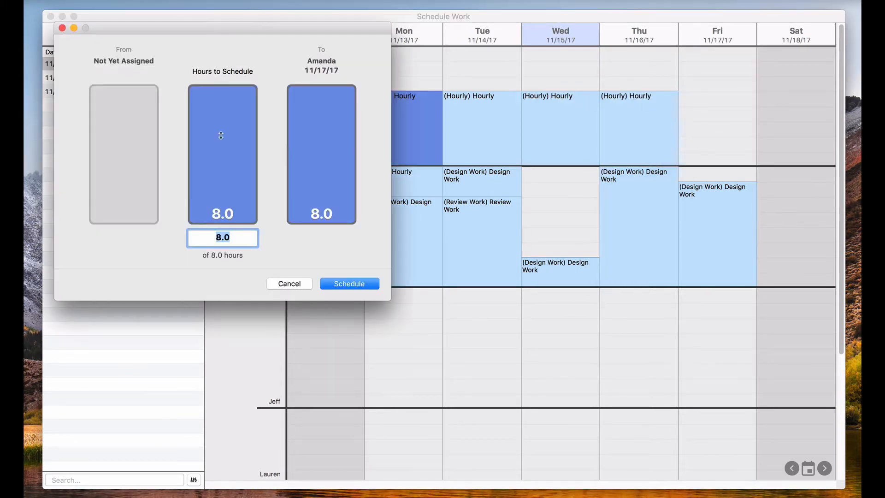
pyautogui.click(222, 136)
pyautogui.click(343, 284)
pyautogui.moveTo(148, 65); pyautogui.dragTo(411, 327)
pyautogui.click(351, 284)
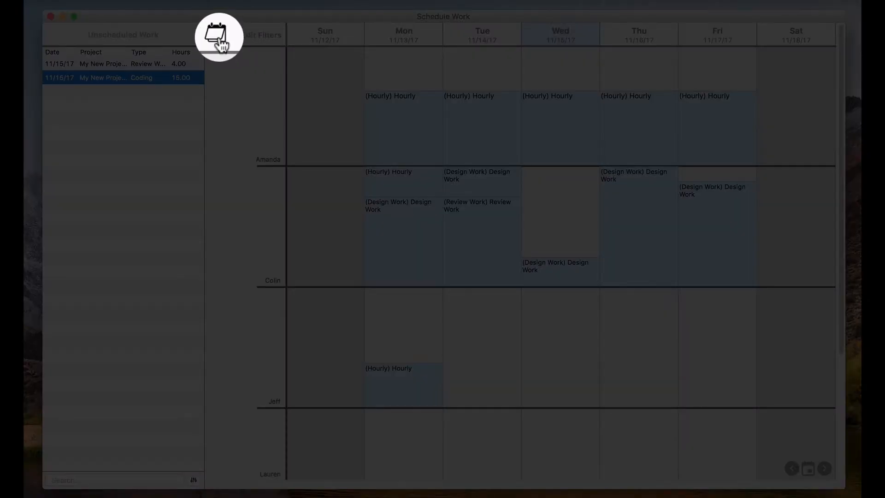
# - In the schedule's display settings, turn off resizing to available width, widen the day columns and reduce the hour heights
pyautogui.click(213, 35)
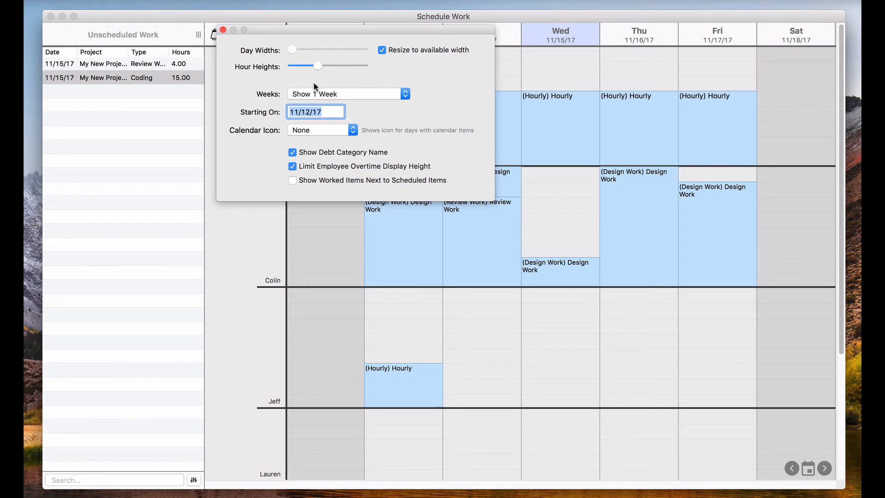
pyautogui.moveTo(224, 44); pyautogui.dragTo(222, 47)
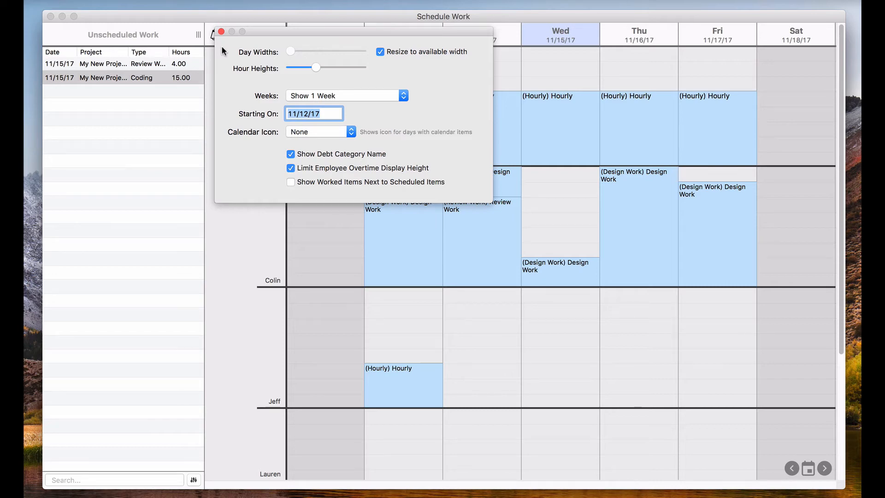
pyautogui.click(381, 50)
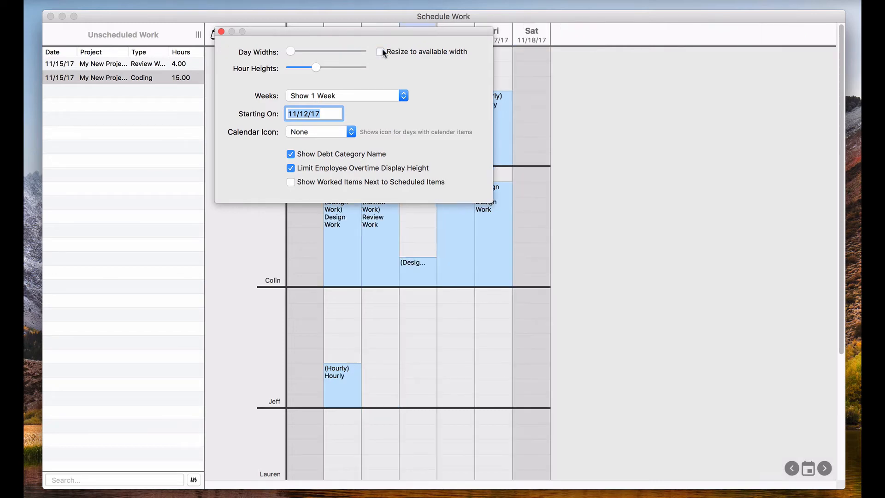
pyautogui.moveTo(292, 49); pyautogui.dragTo(343, 48)
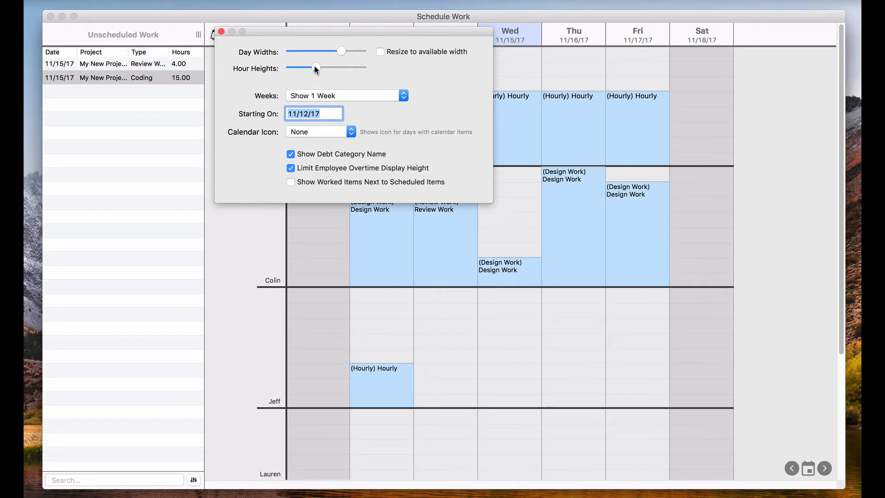
pyautogui.moveTo(315, 66); pyautogui.dragTo(306, 68)
# - Set the schedule to show 2 weeks and turn resizing to available width back on
pyautogui.click(326, 95)
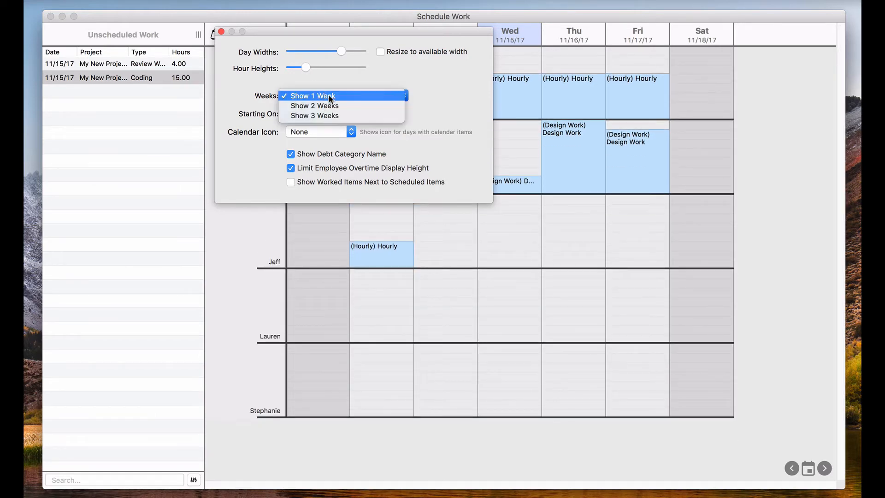
pyautogui.click(333, 106)
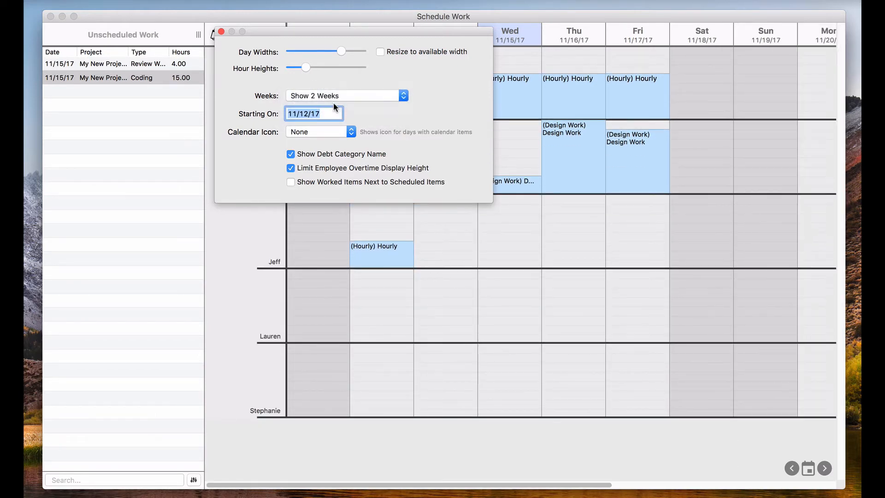
pyautogui.click(380, 52)
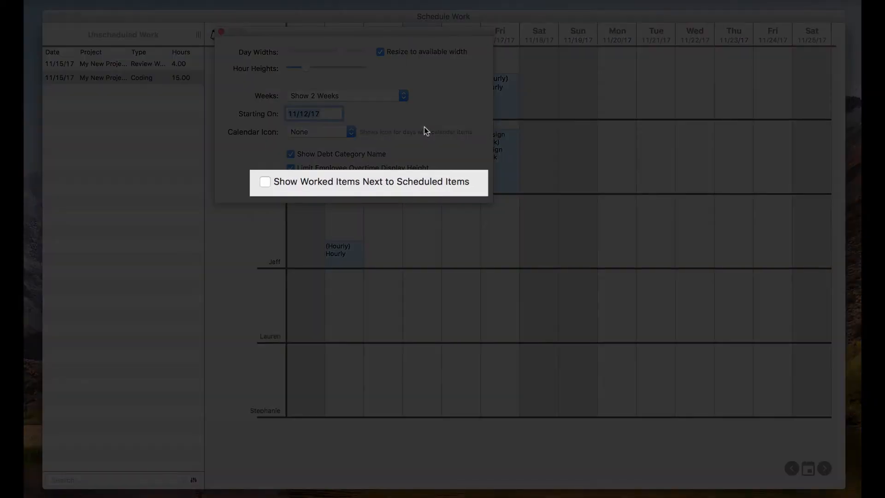
# - Return the schedule to 1 week, briefly showing worked items next to scheduled items before hiding them again
pyautogui.click(291, 181)
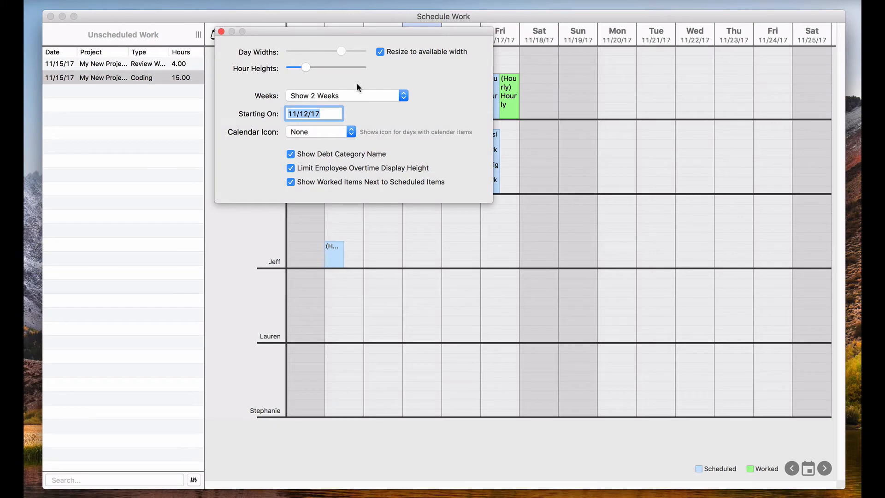
pyautogui.click(331, 96)
pyautogui.click(336, 86)
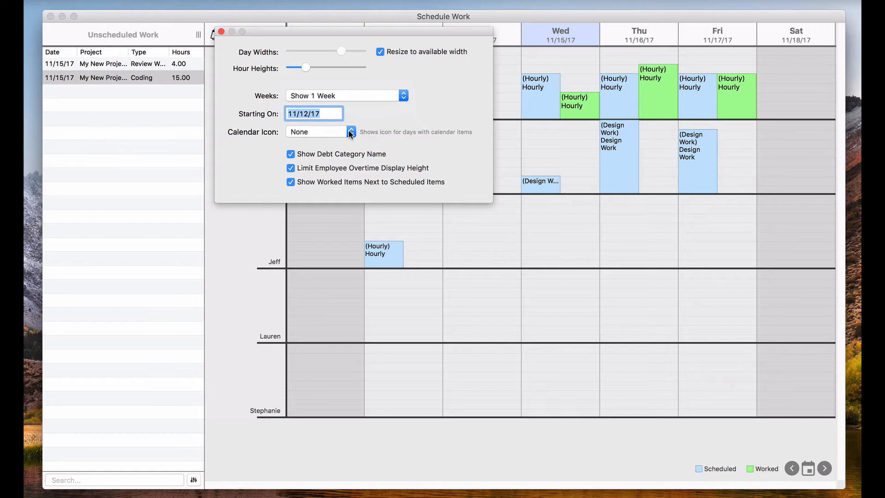
pyautogui.click(323, 183)
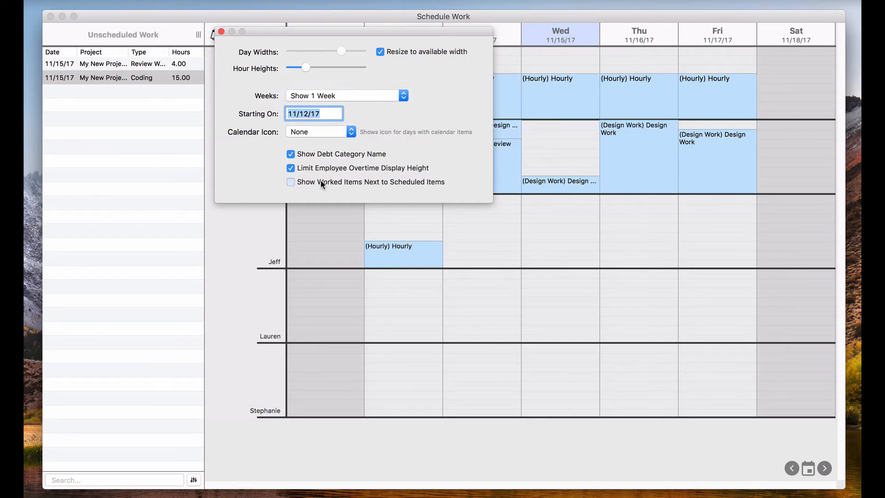
pyautogui.click(376, 214)
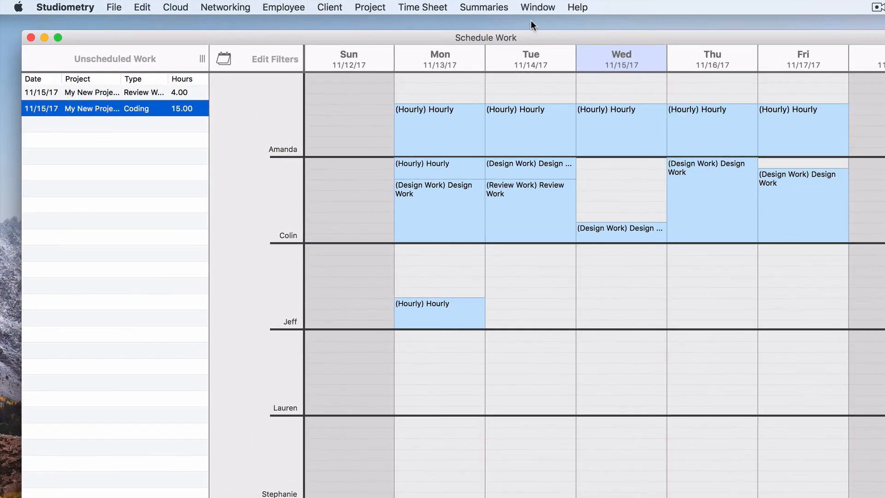
# - Zoom the schedule in to inspect the scheduled items, and zoom back out to the previous hour height
pyautogui.click(538, 7)
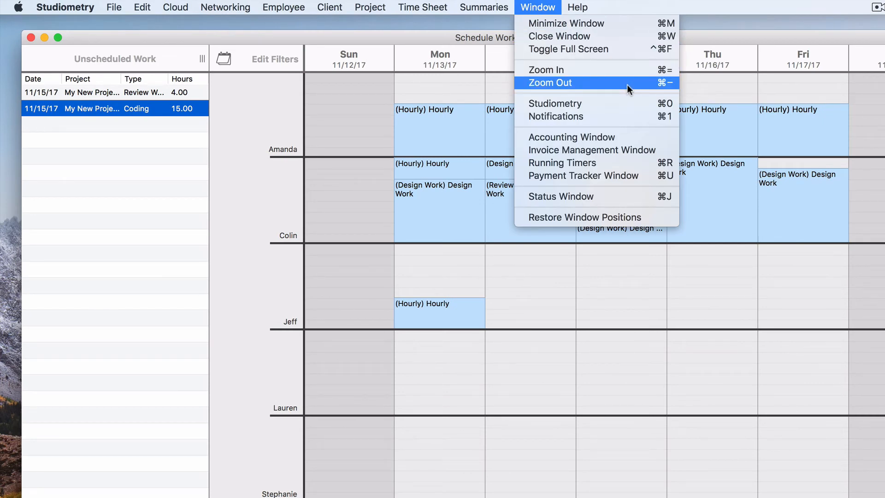
pyautogui.click(627, 84)
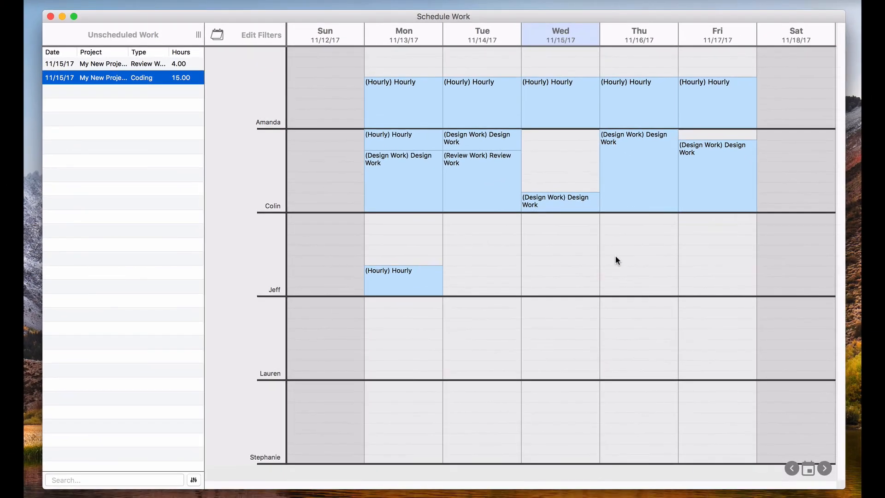
pyautogui.scroll(5, 616, 257)
pyautogui.scroll(-2, 616, 257)
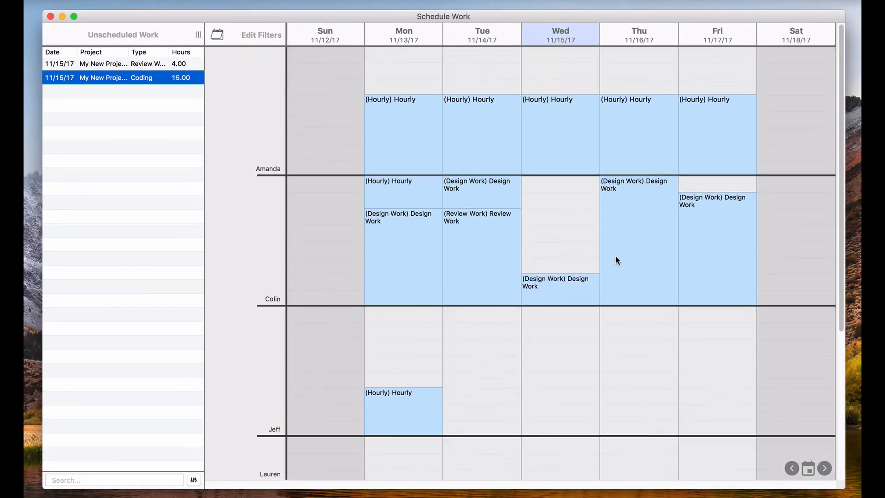
pyautogui.scroll(-5, 615, 260)
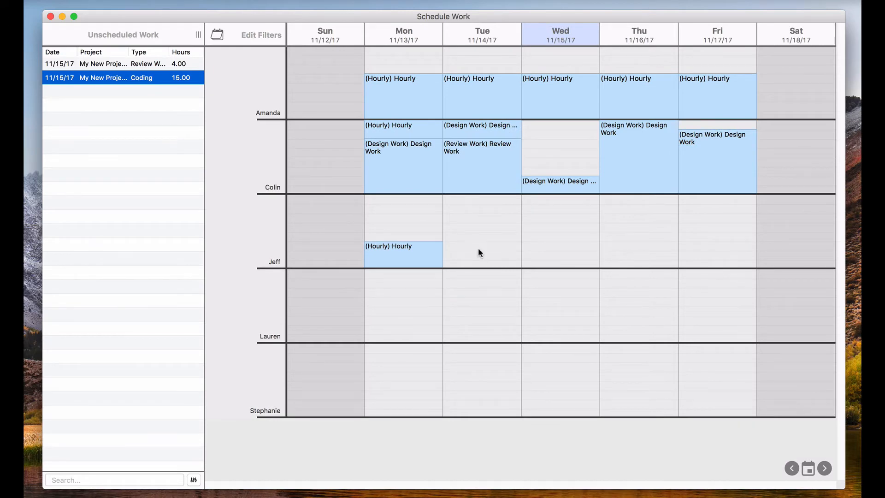
# - Review the available schedule filters and limit the displayed employees to the first two listed
pyautogui.doubleClick(627, 159)
pyautogui.click(261, 37)
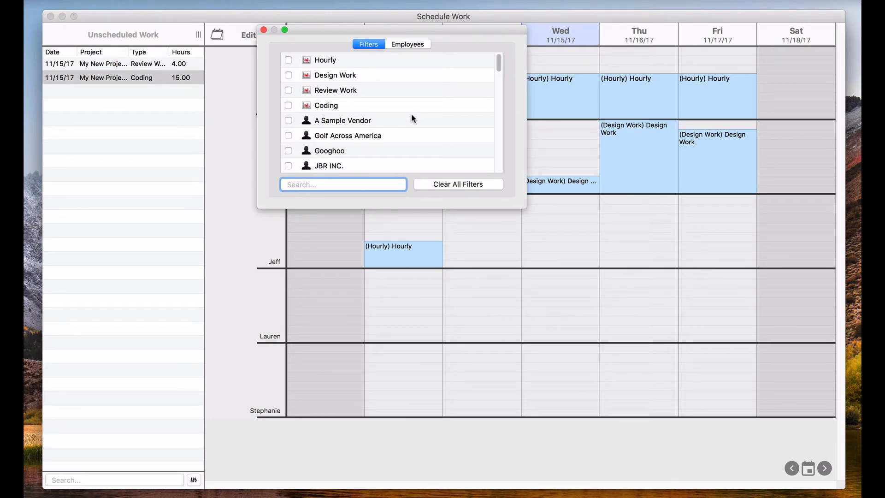
pyautogui.scroll(-10, 411, 114)
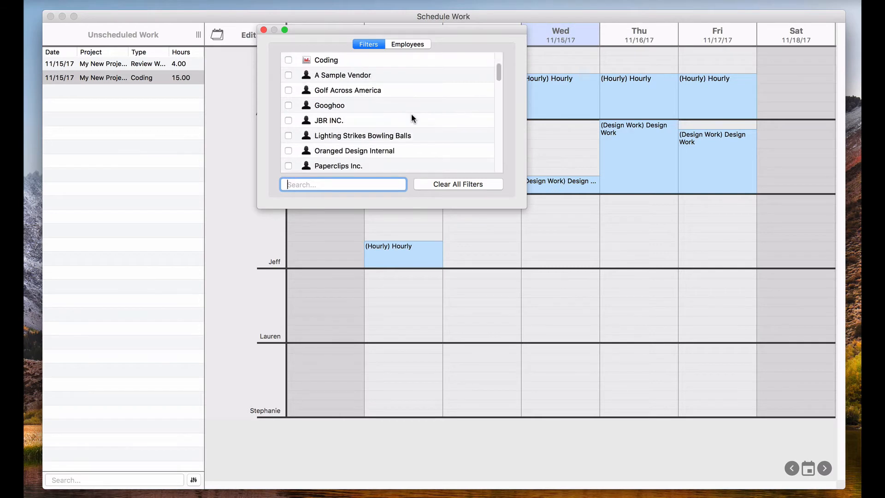
pyautogui.scroll(-5, 412, 114)
pyautogui.scroll(15, 411, 113)
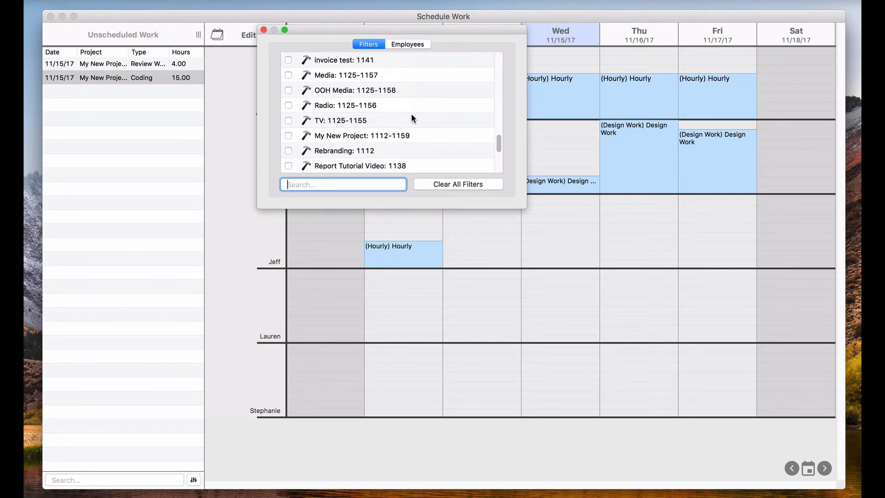
pyautogui.click(407, 45)
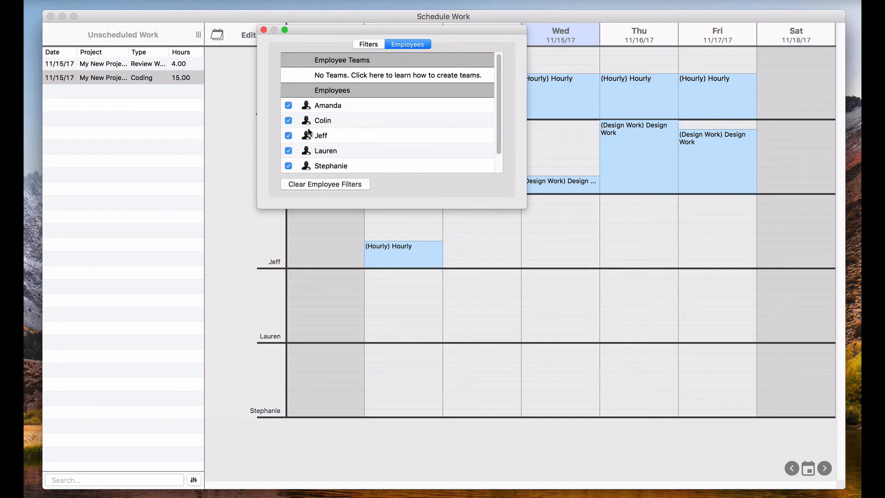
pyautogui.click(288, 167)
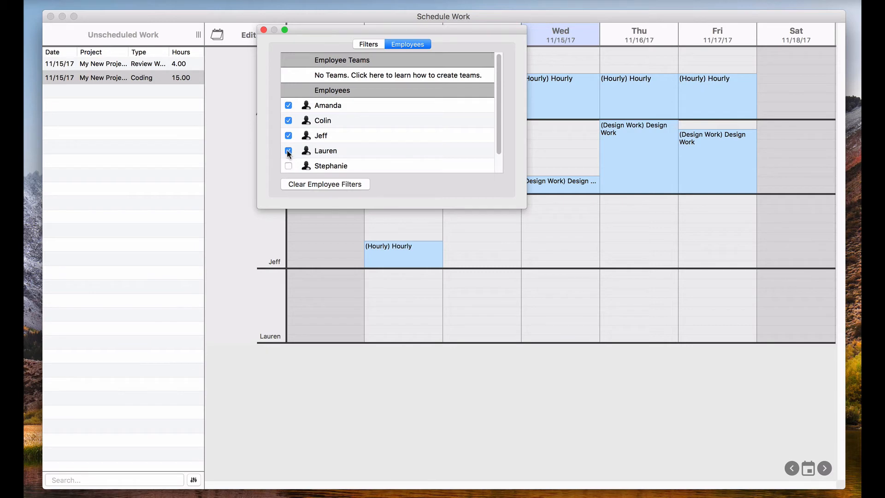
pyautogui.click(288, 151)
pyautogui.click(288, 136)
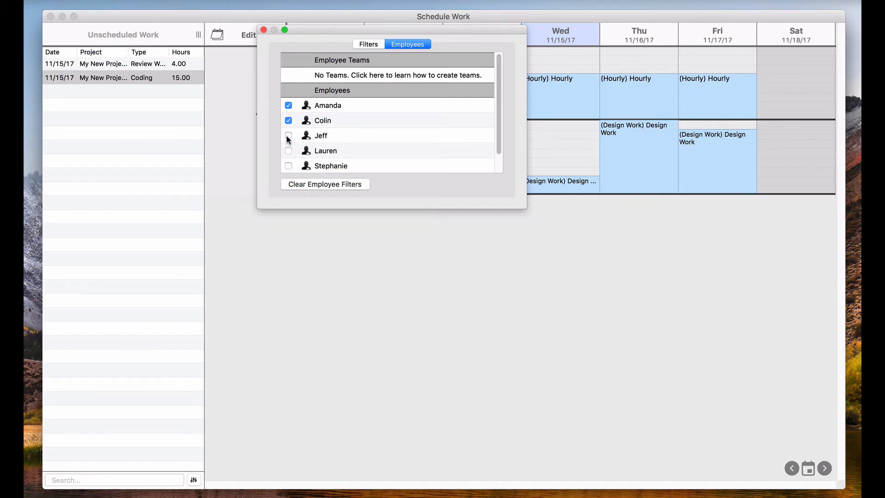
pyautogui.click(350, 253)
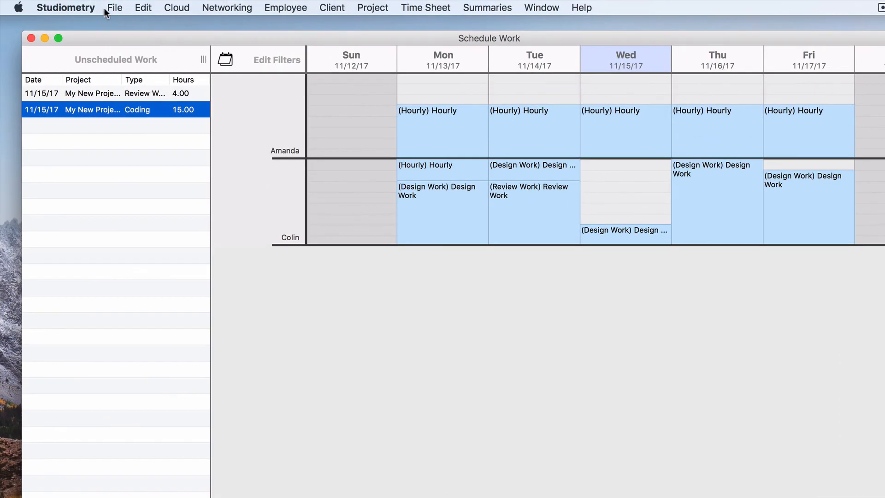
# - In the employee preferences, tag the first listed employee with Coding Team and Design Team
pyautogui.click(98, 0)
pyautogui.click(104, 127)
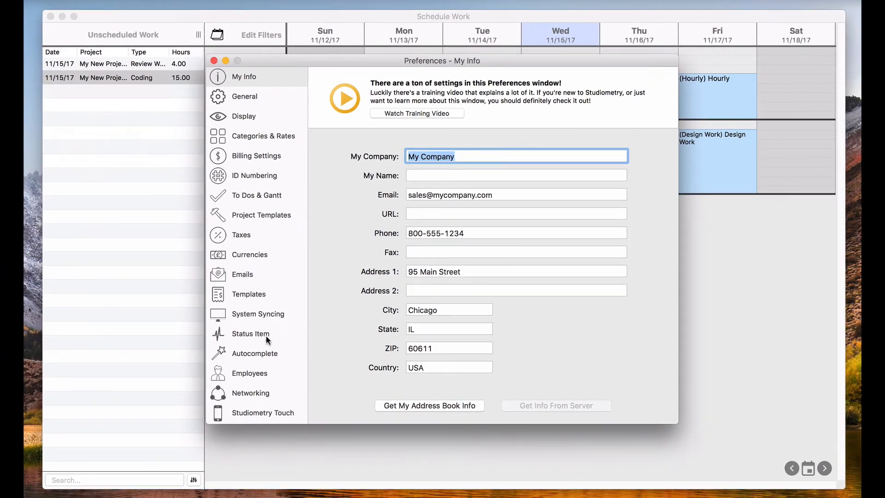
pyautogui.click(269, 372)
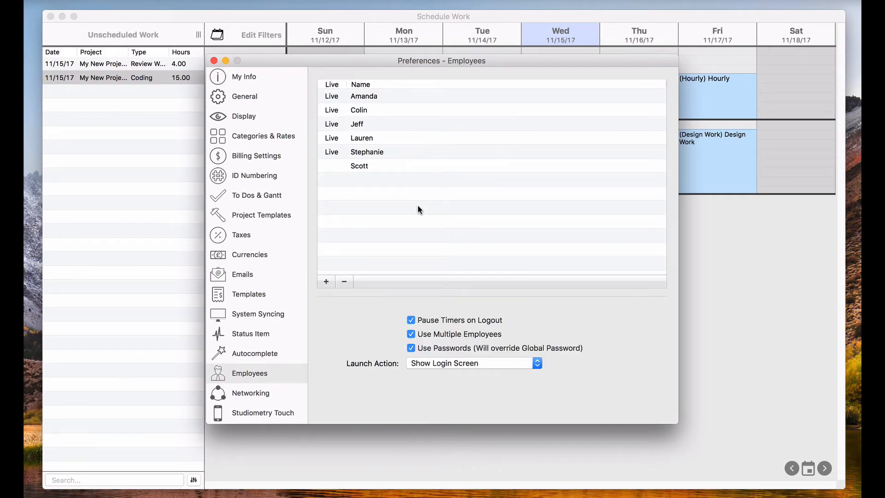
pyautogui.doubleClick(407, 96)
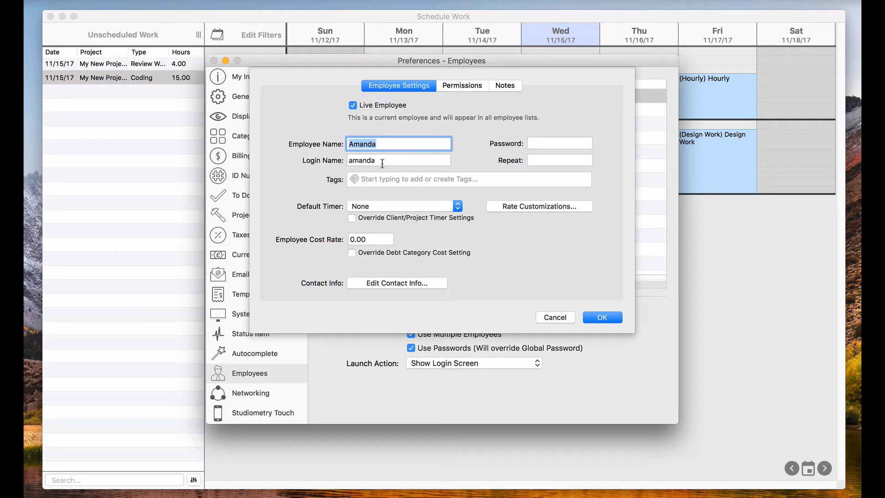
pyautogui.click(387, 179)
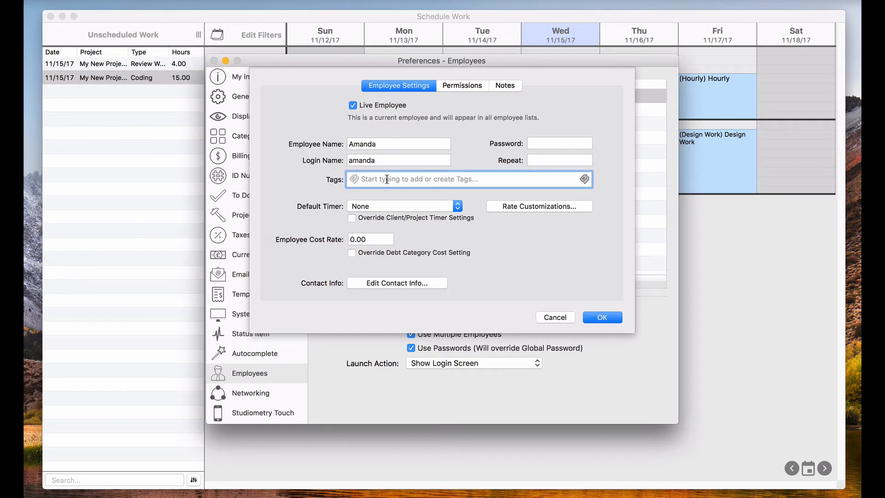
pyautogui.write('Coding Team')
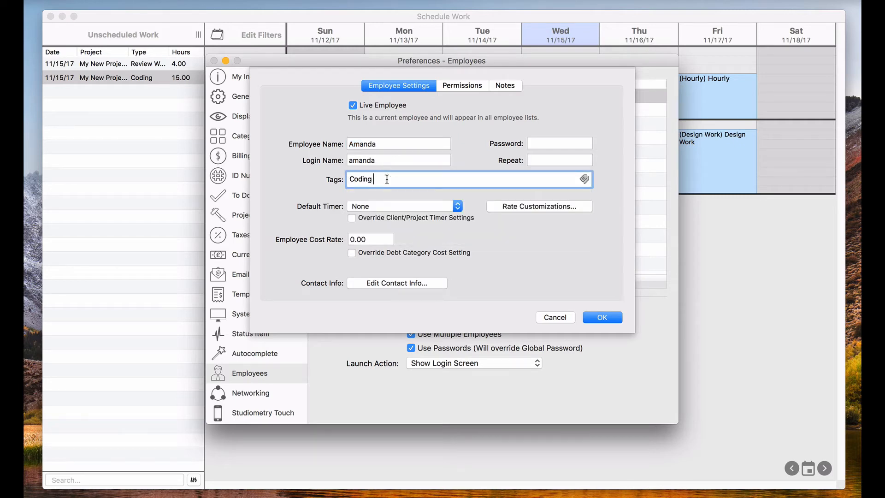
pyautogui.press('Return')
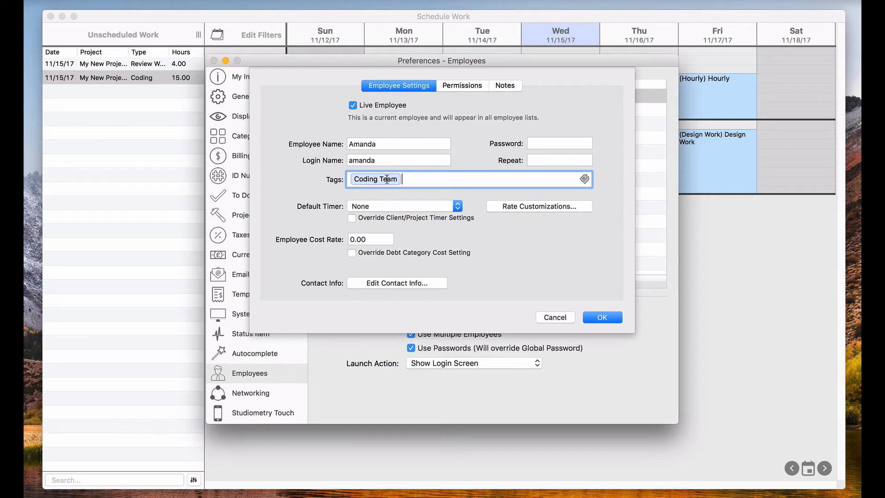
pyautogui.write('Design Team')
pyautogui.press('Return')
pyautogui.press('Return')
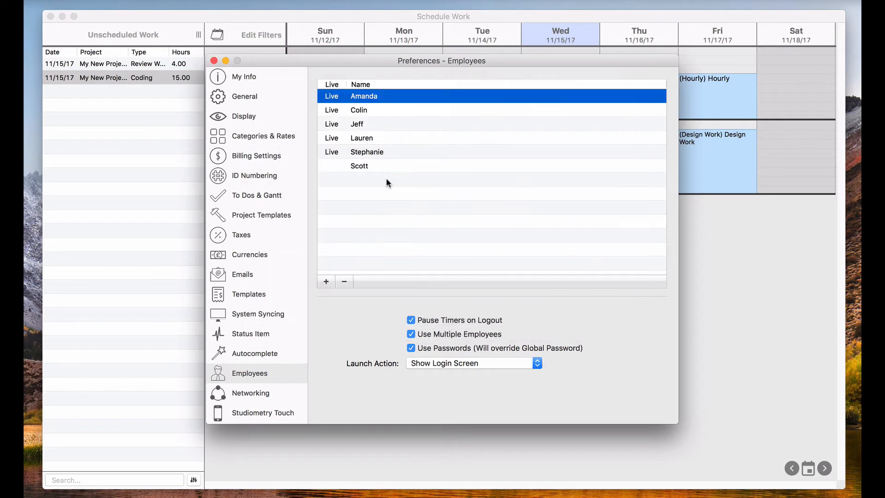
# - Tag the third listed employee with Design Team and save the employee record
pyautogui.doubleClick(378, 123)
pyautogui.click(376, 175)
pyautogui.write('Design Team')
pyautogui.press('Return')
pyautogui.press('Return')
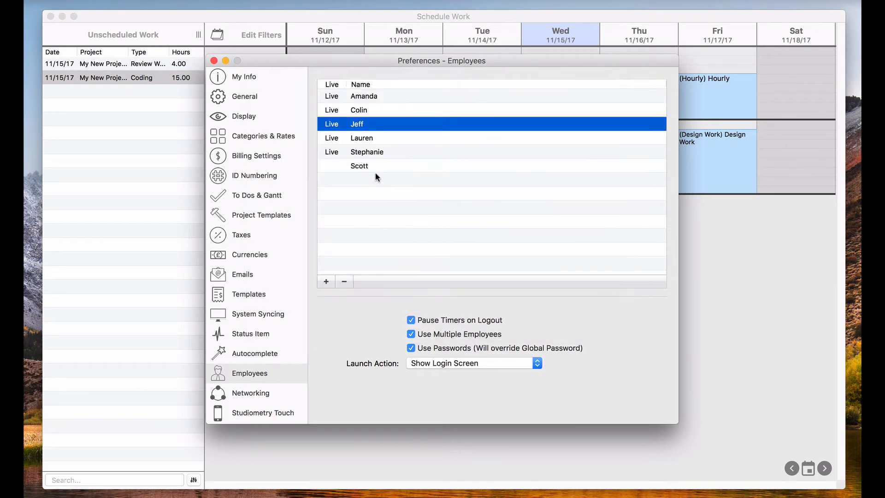
# - Edit the tags of the second listed employee and save the record
pyautogui.doubleClick(377, 109)
pyautogui.click(376, 177)
pyautogui.press('Return')
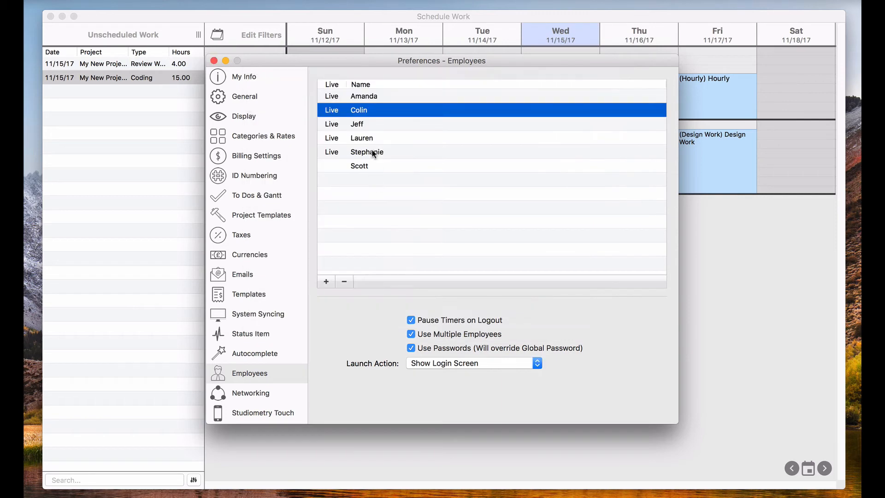
# - Tag the fifth listed employee with Coding Team and save the employee record
pyautogui.doubleClick(373, 152)
pyautogui.click(376, 178)
pyautogui.write('Coding Team')
pyautogui.press('Return')
pyautogui.press('Return')
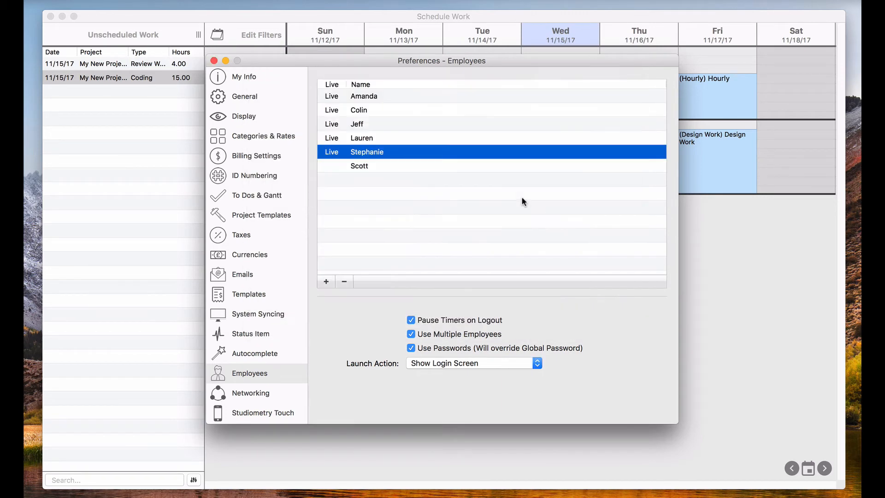
# - Close the preferences, clear the schedule's employee filters and filter the schedule to the Coding Team
pyautogui.click(524, 202)
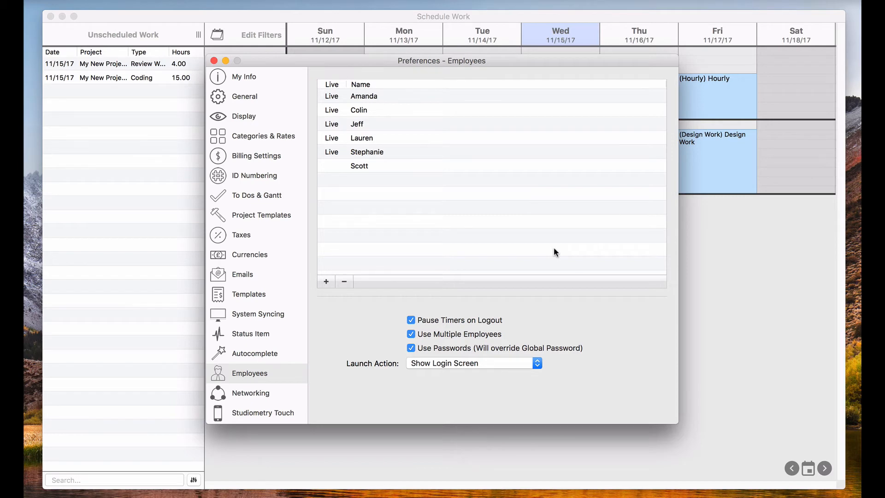
pyautogui.click(214, 61)
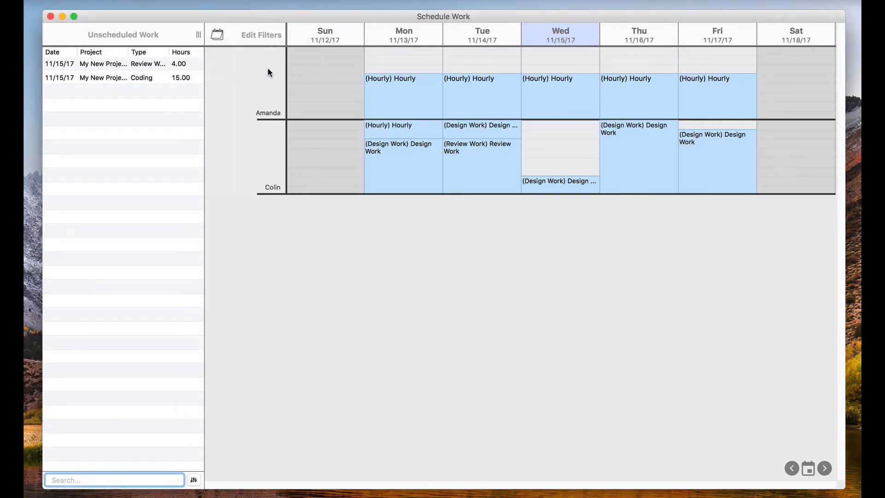
pyautogui.click(252, 36)
pyautogui.click(390, 44)
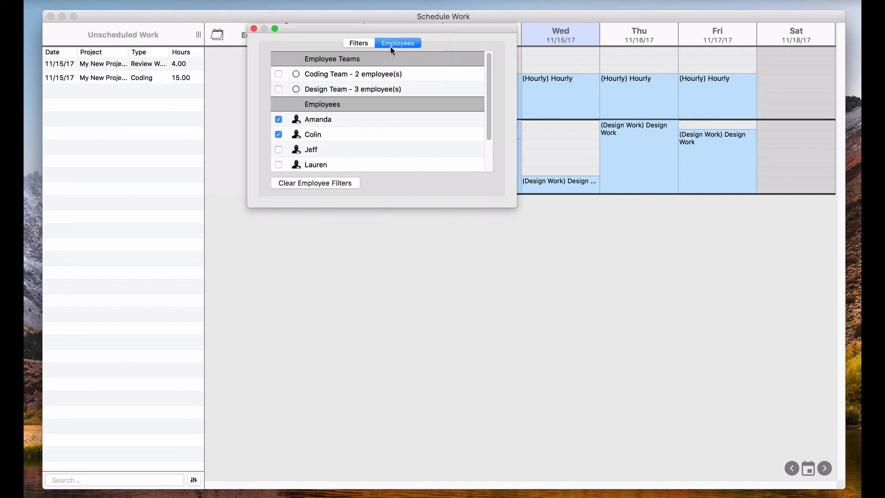
pyautogui.click(333, 183)
pyautogui.click(278, 74)
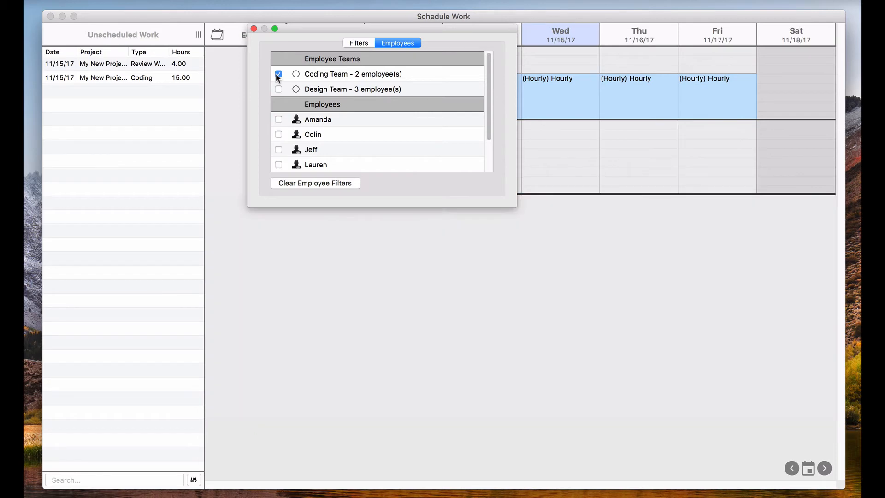
pyautogui.click(326, 277)
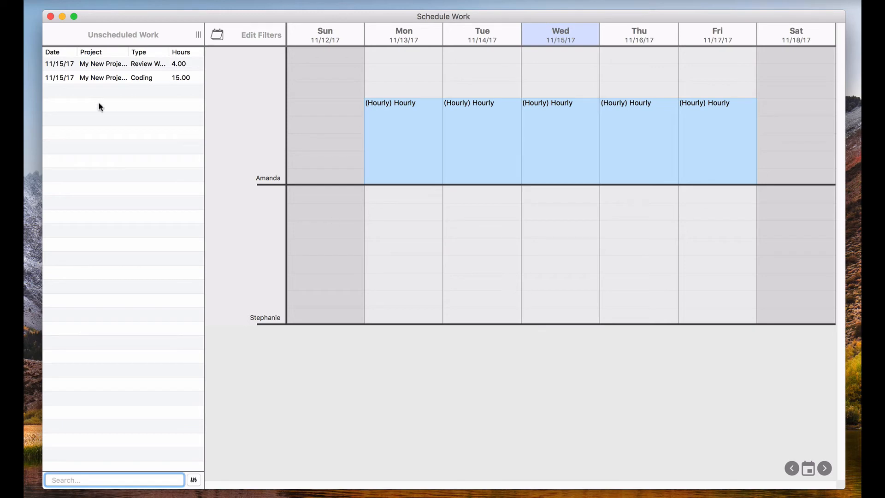
# - Schedule the Coding work for the first employee on Tuesday, Wednesday and Thursday, and the rest for the second employee on Wednesday
pyautogui.moveTo(128, 78); pyautogui.dragTo(480, 64)
pyautogui.click(347, 282)
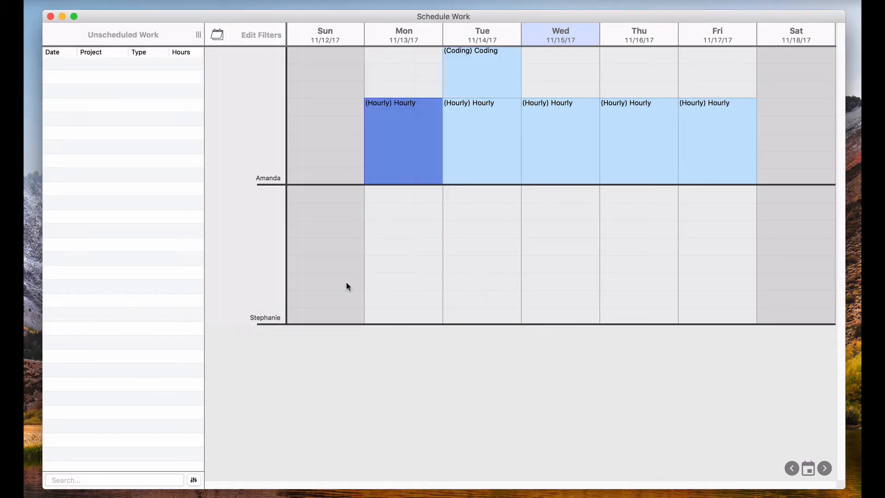
pyautogui.moveTo(138, 78); pyautogui.dragTo(558, 60)
pyautogui.click(347, 282)
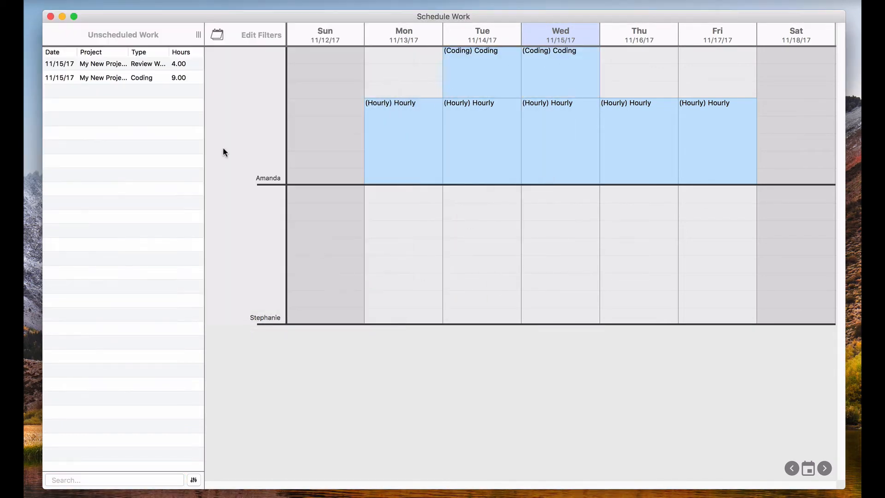
pyautogui.moveTo(149, 79); pyautogui.dragTo(628, 77)
pyautogui.click(339, 286)
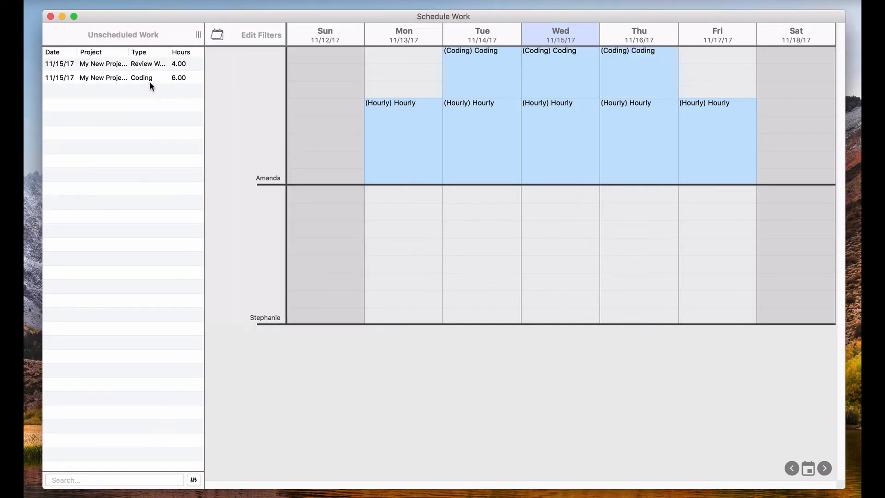
pyautogui.moveTo(150, 81); pyautogui.dragTo(536, 222)
pyautogui.click(346, 284)
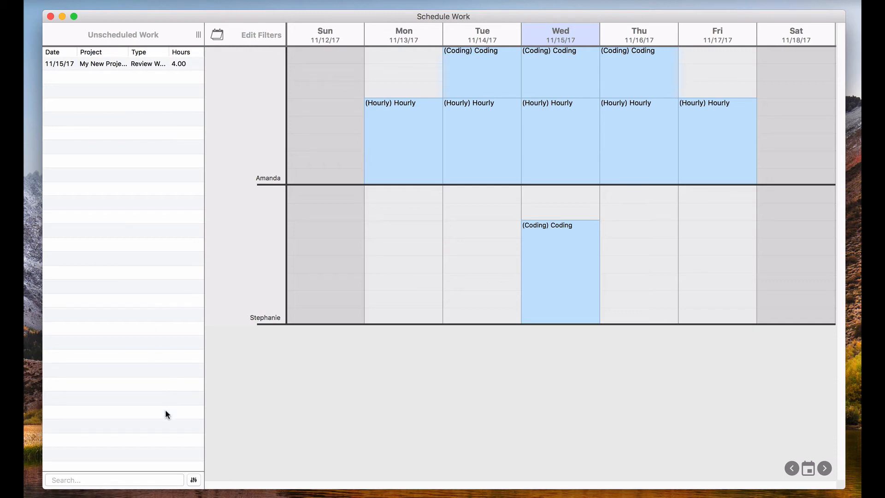
# - Show the Description column and hide the Type column in the unscheduled work list
pyautogui.click(194, 480)
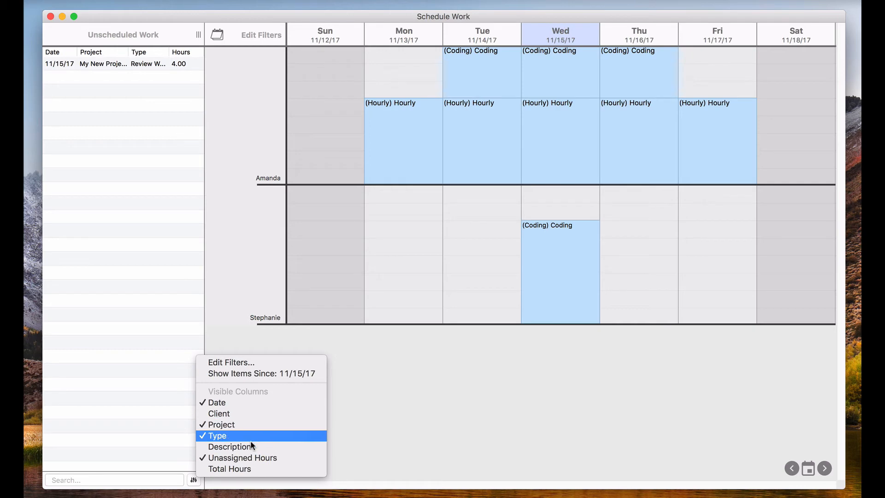
pyautogui.click(230, 447)
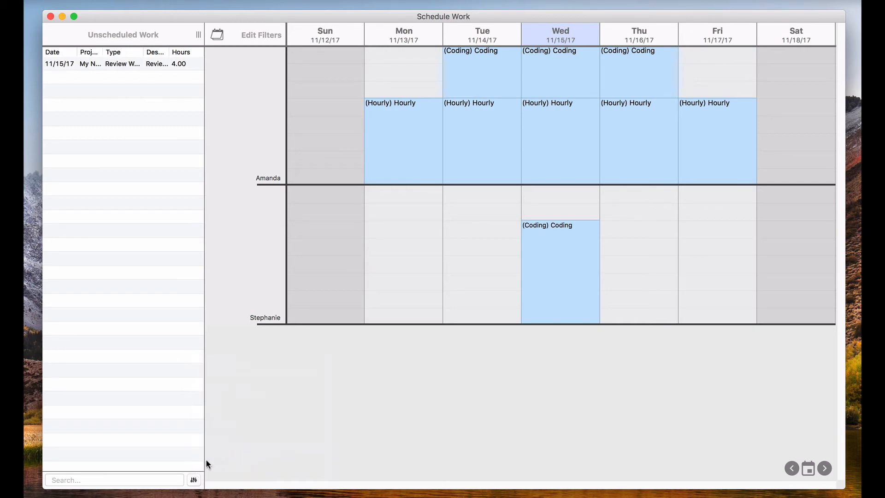
pyautogui.click(194, 481)
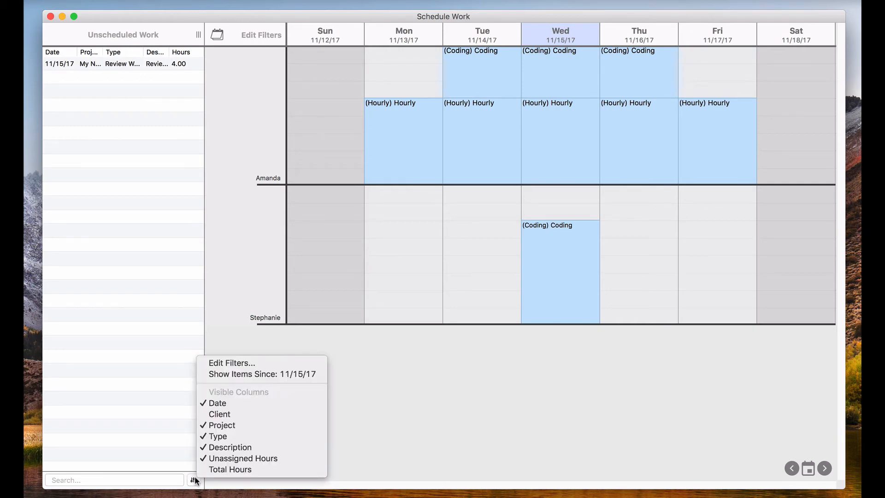
pyautogui.click(237, 434)
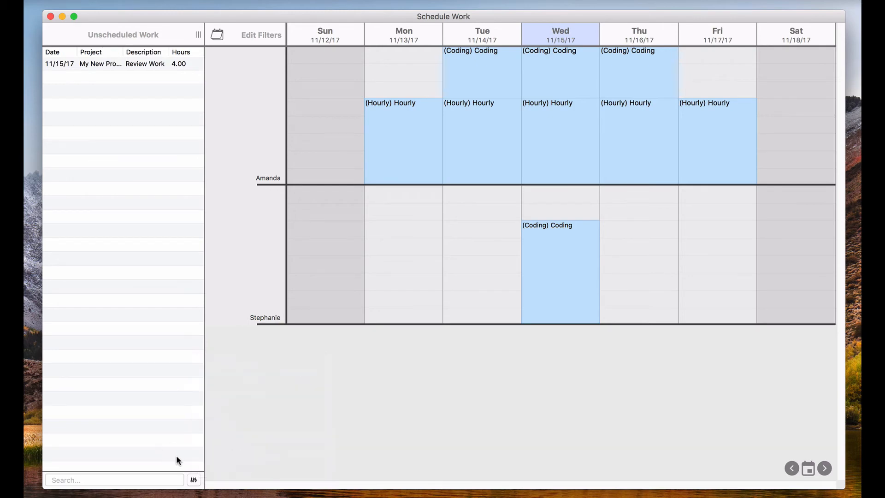
# - Filter the unscheduled work list to Review Work items
pyautogui.click(194, 481)
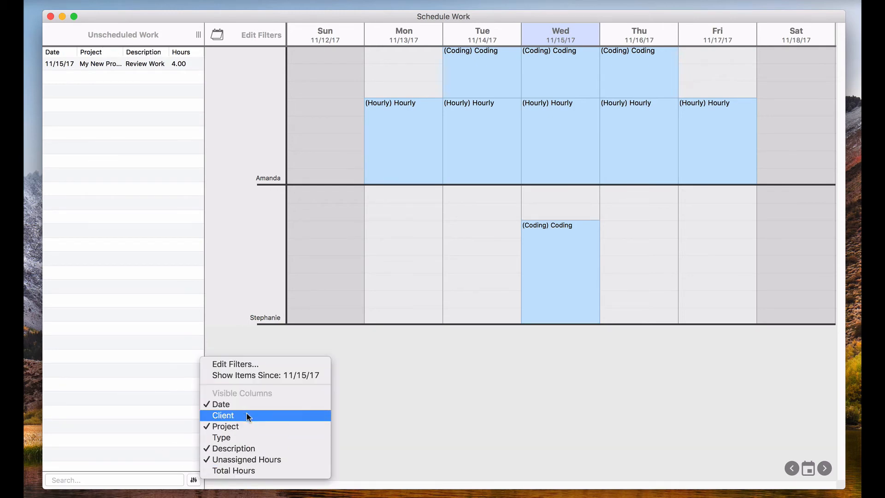
pyautogui.click(277, 369)
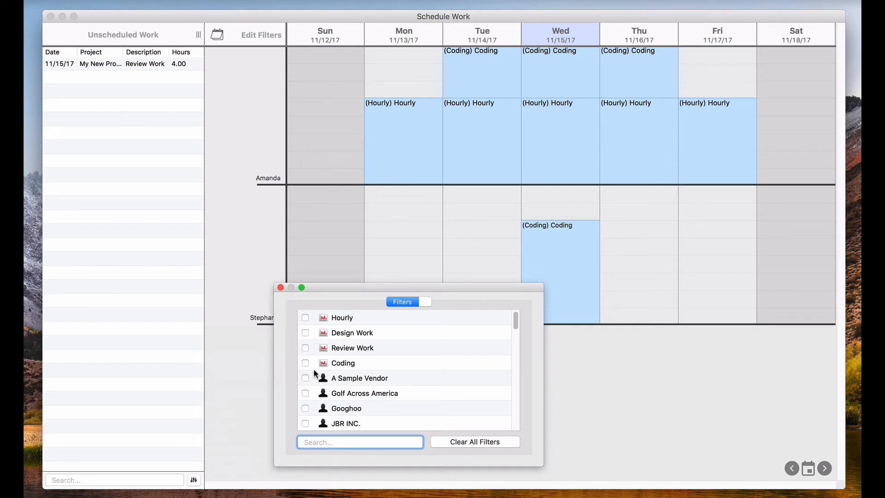
pyautogui.click(305, 348)
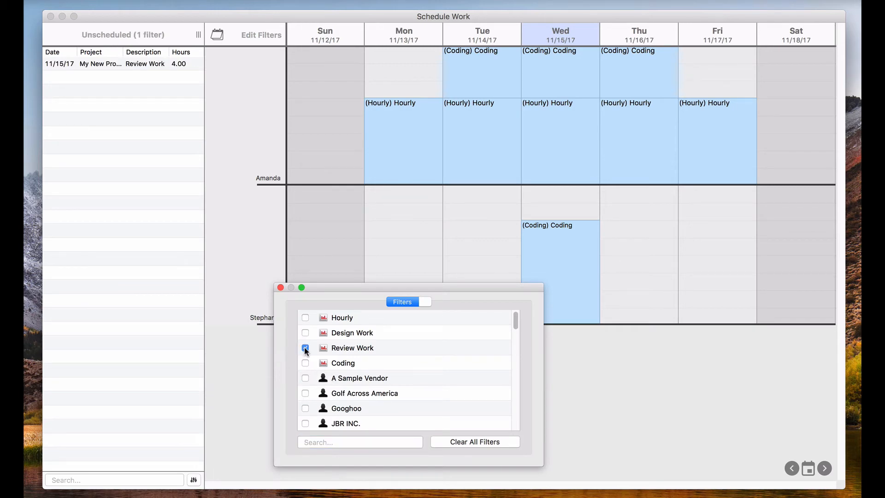
pyautogui.click(175, 328)
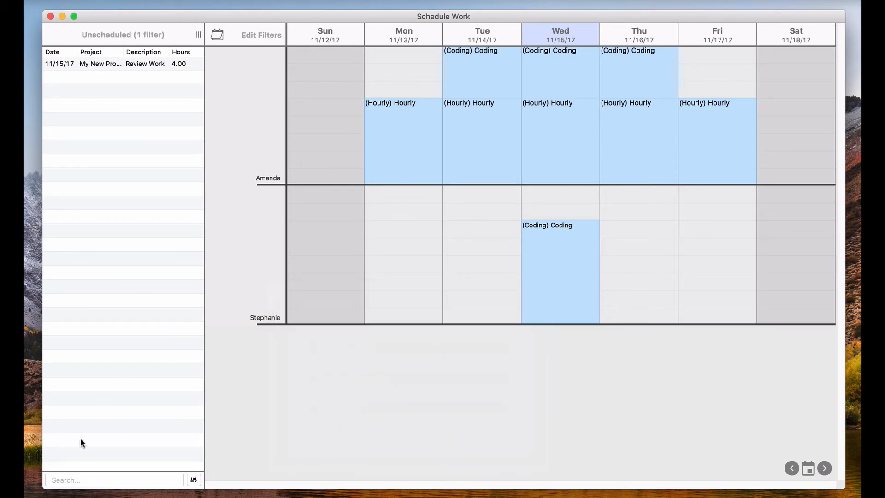
# - Search the unscheduled work for "Review" and schedule the Review Work item for the second employee on Friday 11/17/17
pyautogui.click(77, 478)
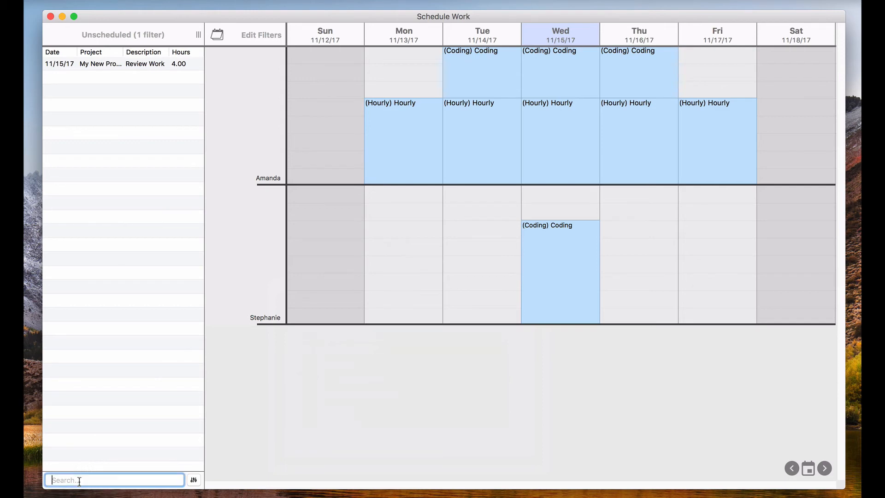
pyautogui.write('Review')
pyautogui.moveTo(110, 65); pyautogui.dragTo(261, 124)
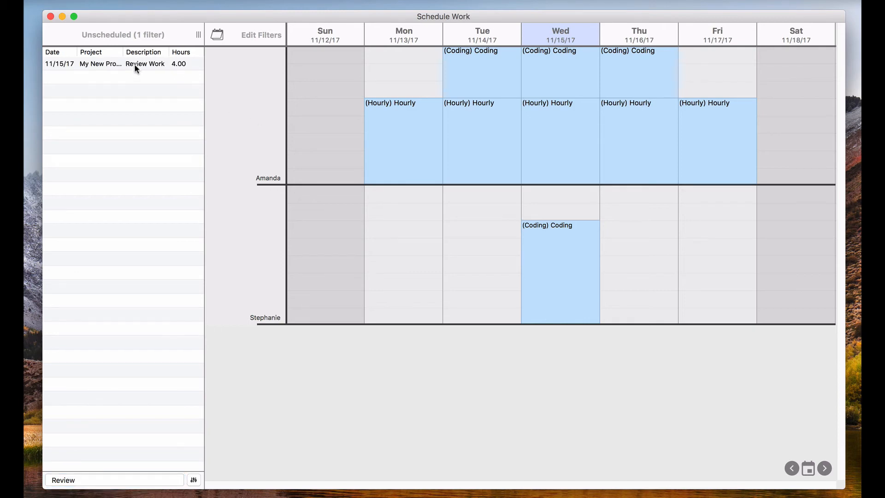
pyautogui.moveTo(136, 67); pyautogui.dragTo(717, 239)
pyautogui.click(344, 285)
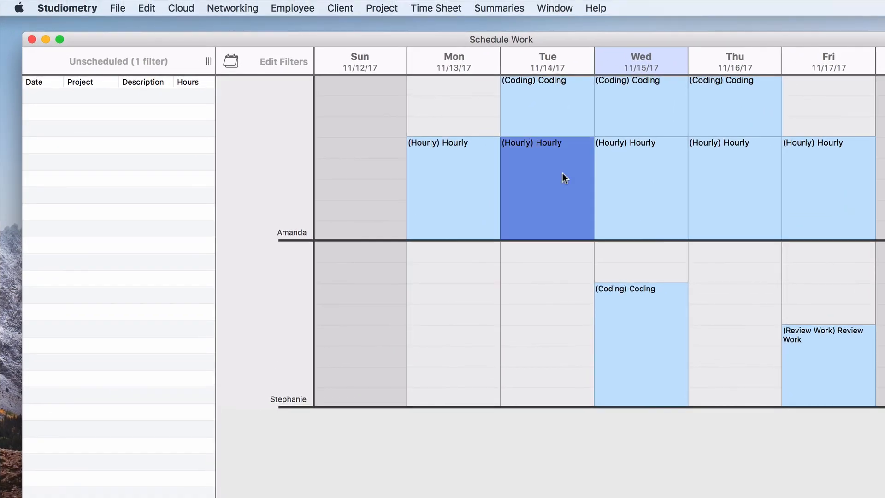
# - Bring up the Scheduling Window and close it to return to the main window
pyautogui.click(439, 6)
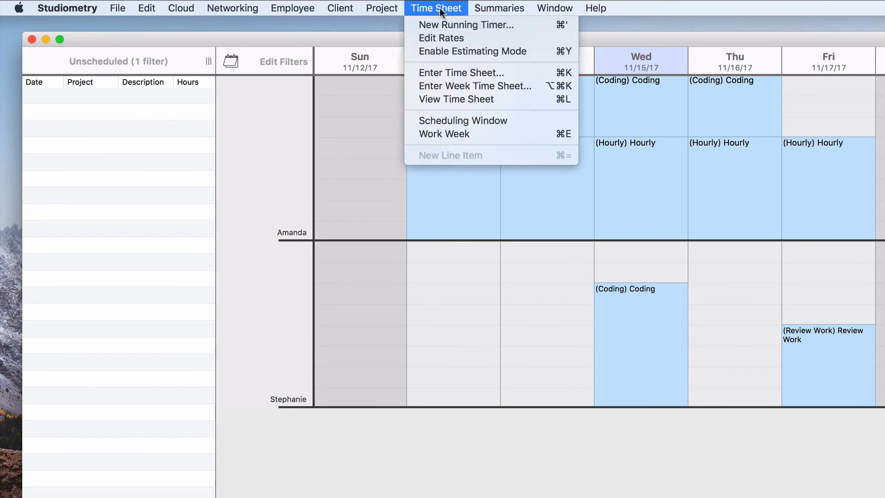
pyautogui.click(523, 121)
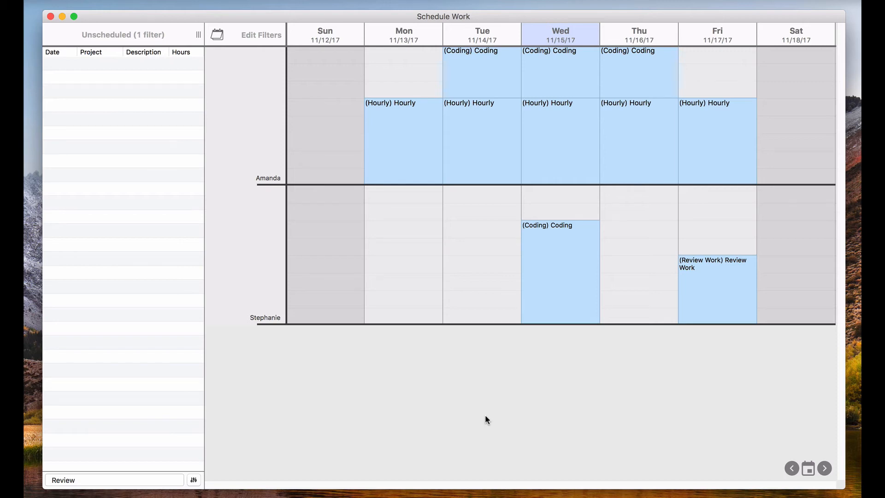
pyautogui.click(50, 16)
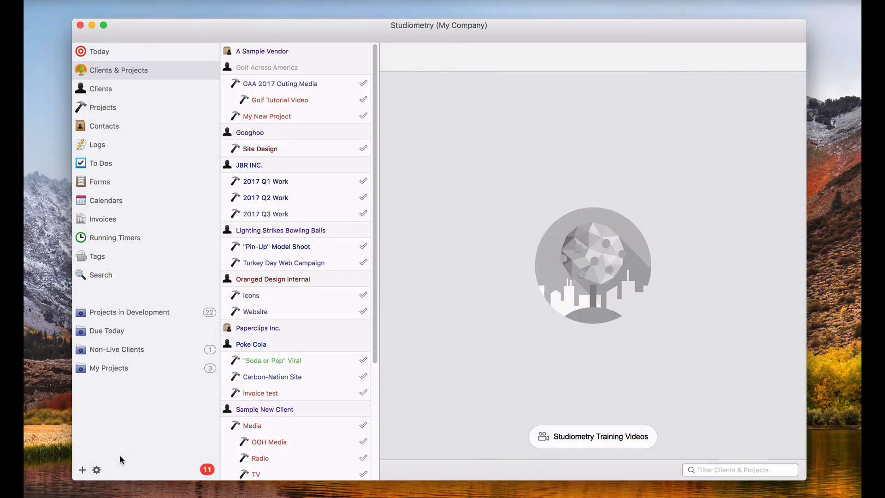
# - Review which groups are shown in the View Settings and close the settings
pyautogui.click(97, 470)
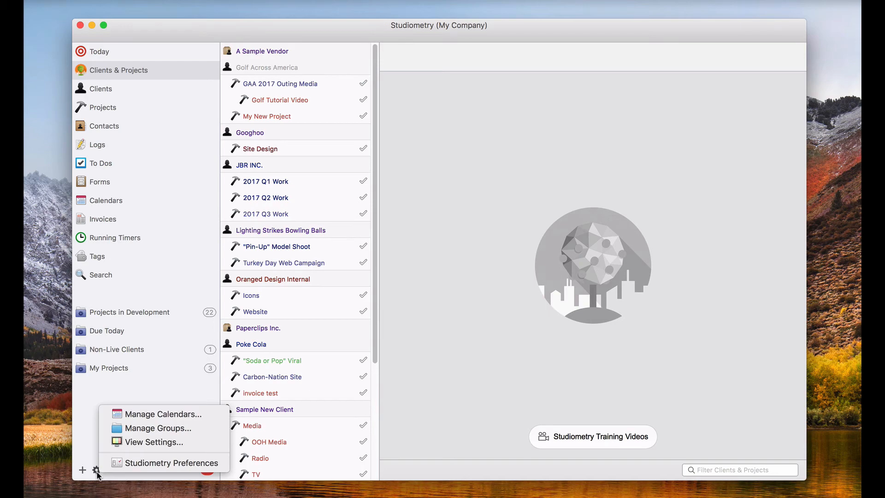
pyautogui.click(133, 442)
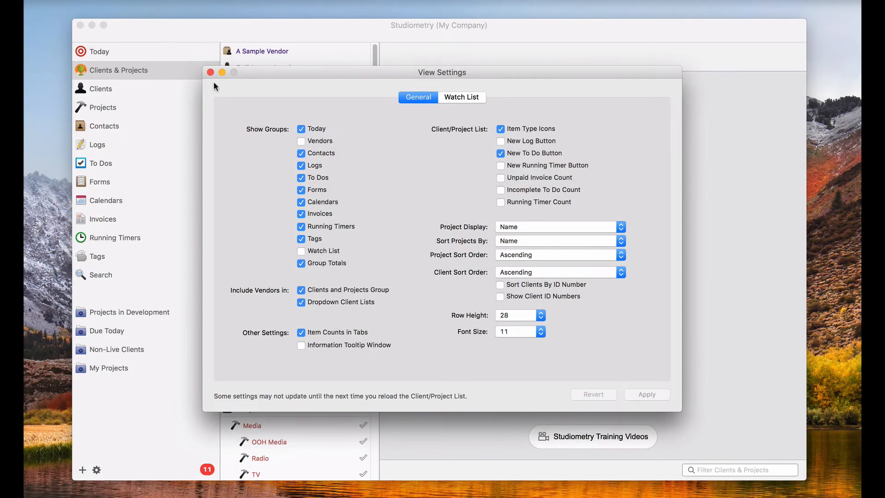
pyautogui.click(210, 73)
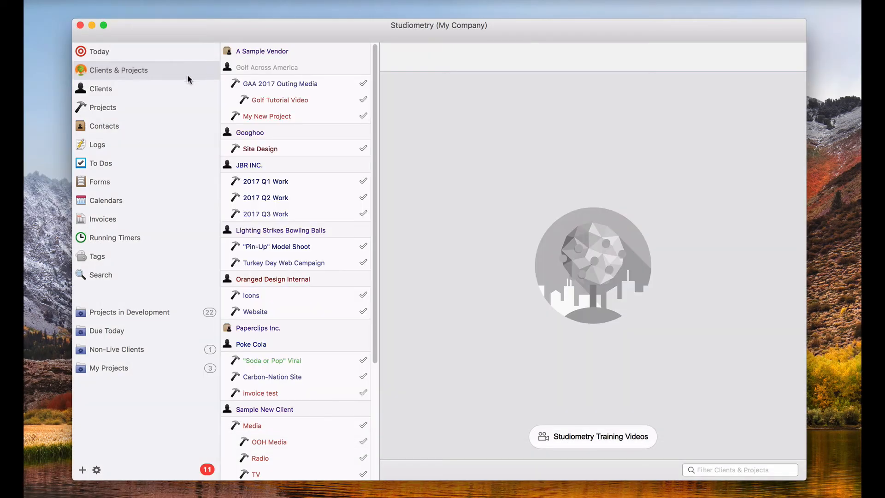
# - Open the Today view and inspect the Coders Meeting event's details and assigned employees
pyautogui.click(159, 51)
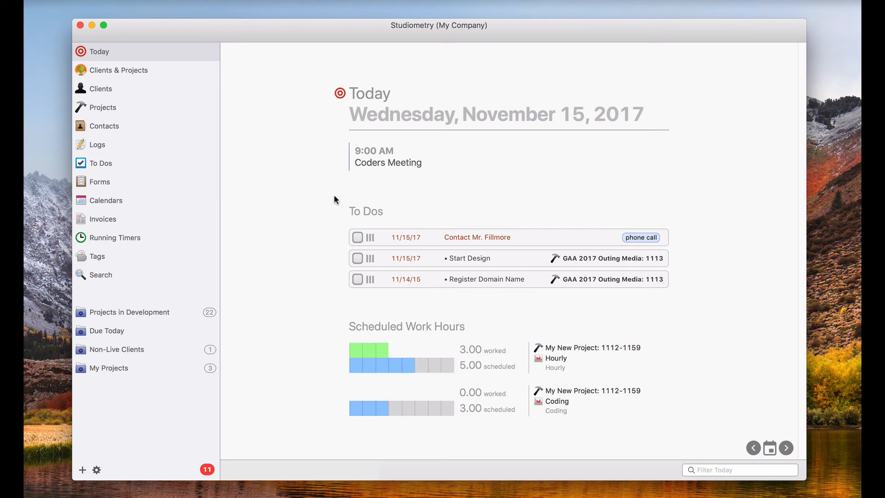
pyautogui.click(482, 156)
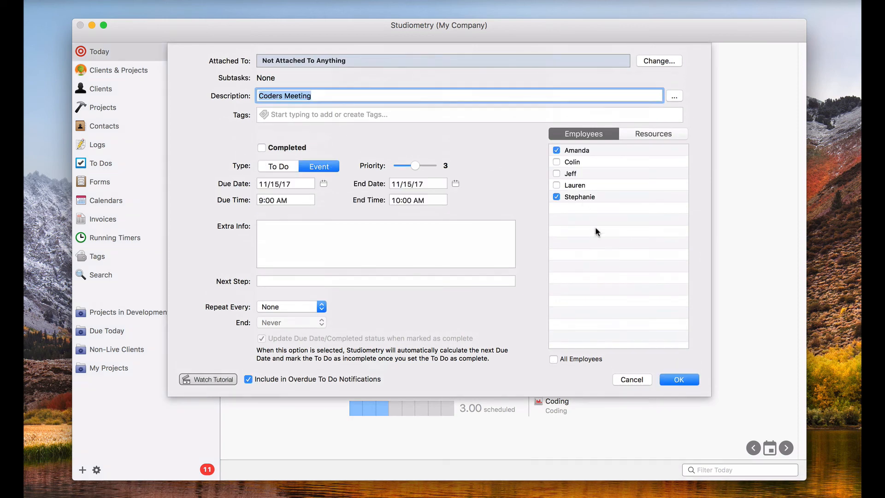
pyautogui.click(624, 378)
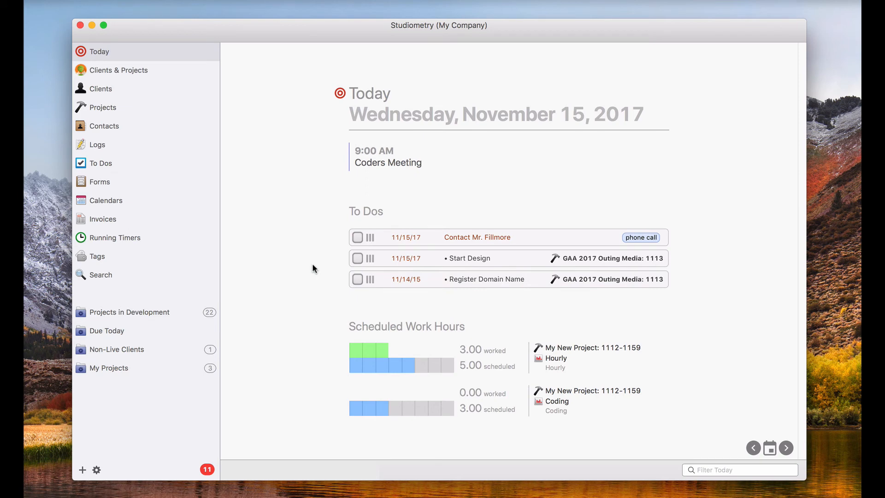
# - Mark the to-do tagged "phone call" as complete and view the actions available for the Start Design to-do
pyautogui.click(358, 238)
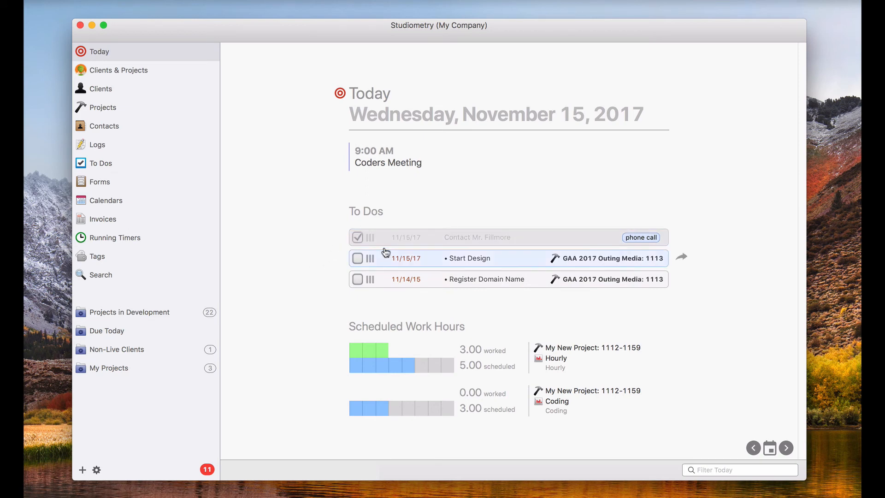
pyautogui.rightClick(471, 264)
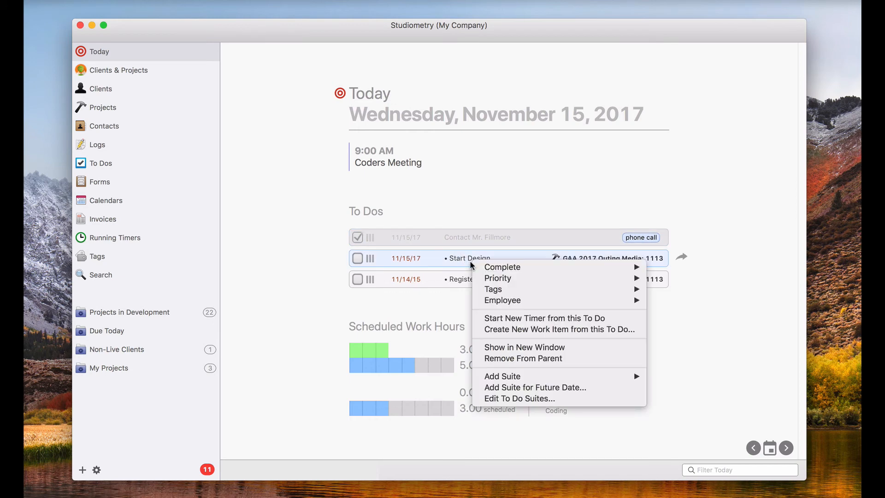
pyautogui.click(316, 287)
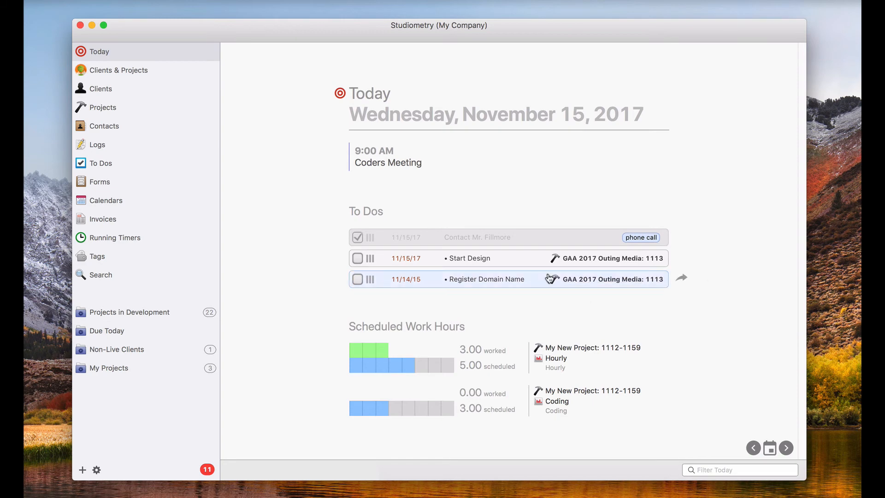
# - Inspect the details of the Register Domain Name to-do without editing them
pyautogui.doubleClick(482, 279)
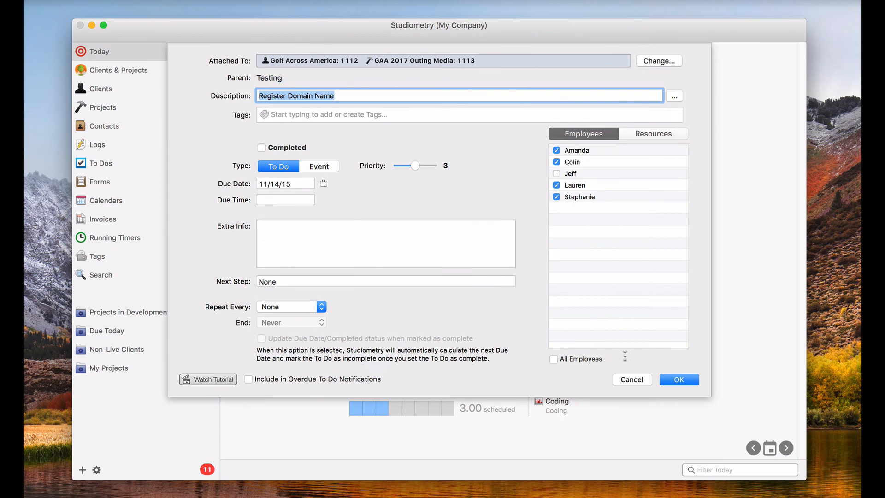
pyautogui.click(631, 379)
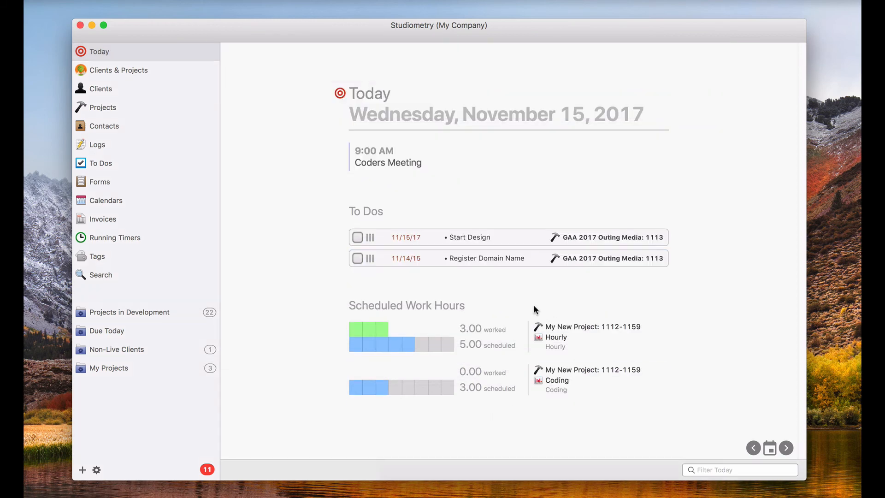
# - Move the Start Design to-do to tomorrow and start a new timer for My New Project's scheduled Hourly work
pyautogui.click(681, 238)
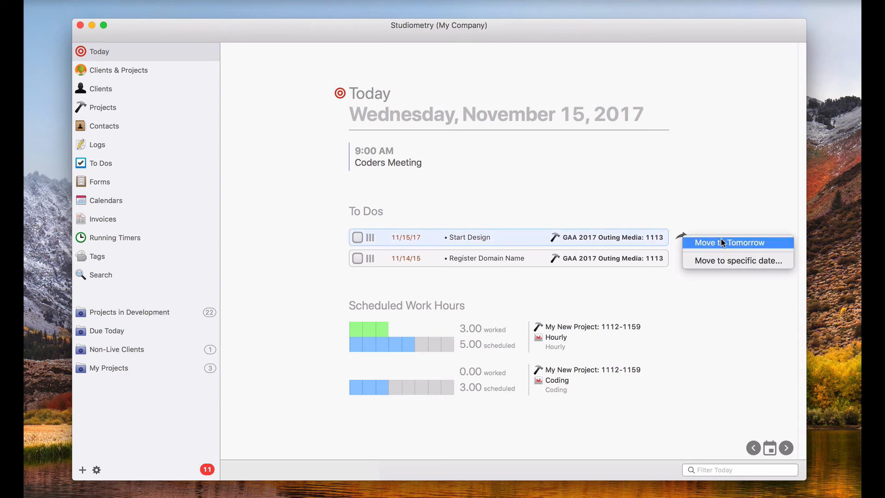
pyautogui.click(746, 243)
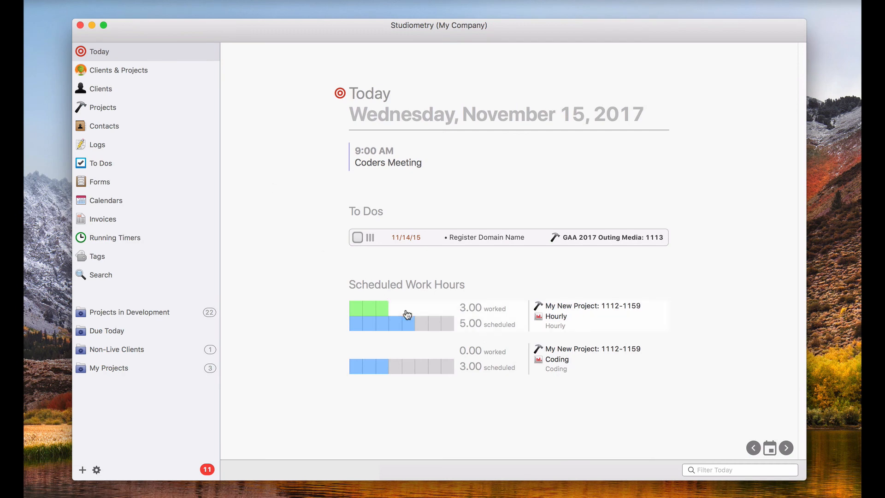
pyautogui.rightClick(490, 330)
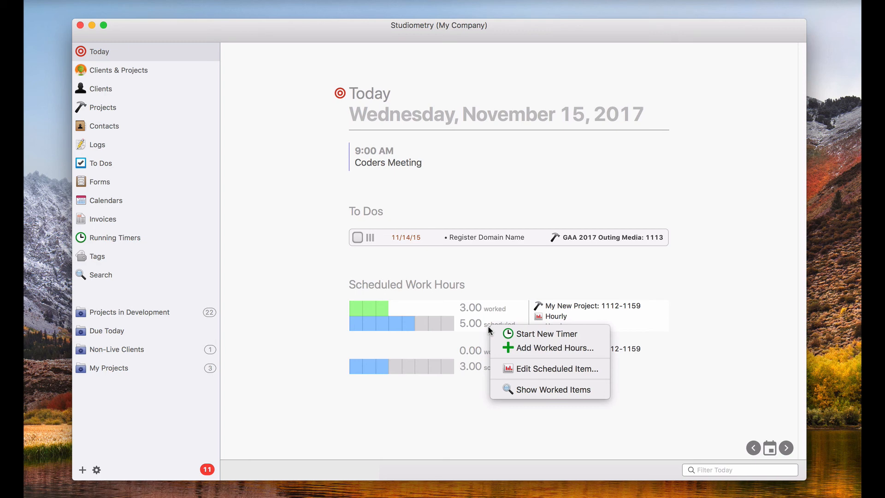
pyautogui.click(516, 333)
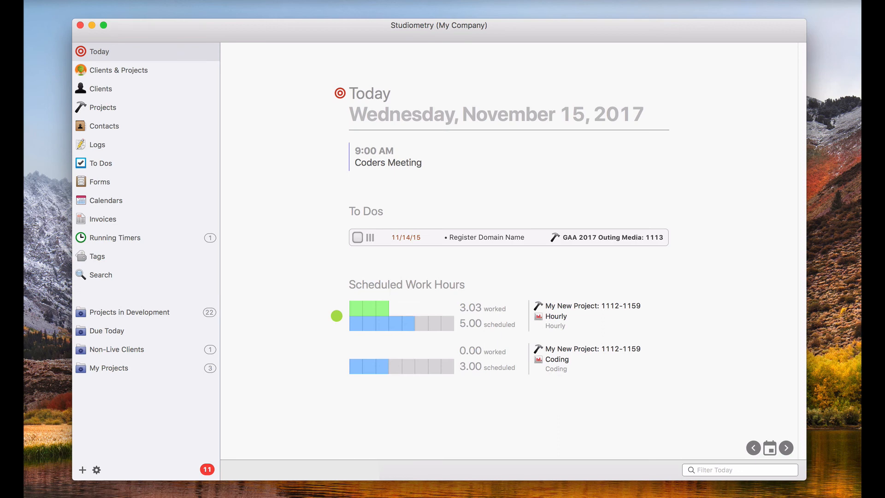
# - Check the running timer on the scheduled Hourly work, view the worked items linked to it, and close the list
pyautogui.click(336, 316)
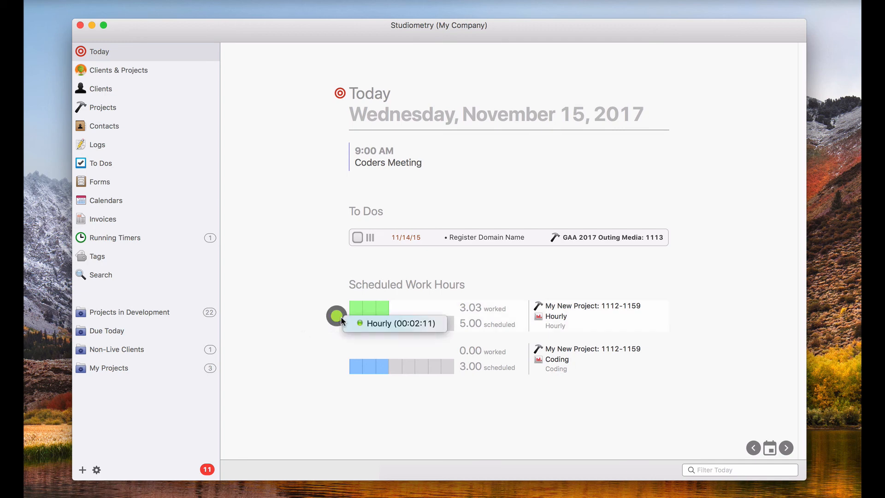
pyautogui.click(385, 324)
pyautogui.rightClick(510, 308)
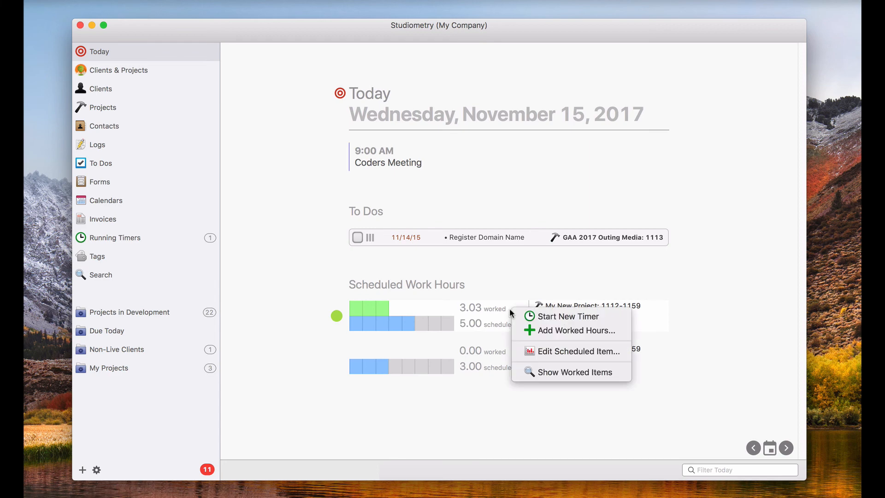
pyautogui.click(571, 369)
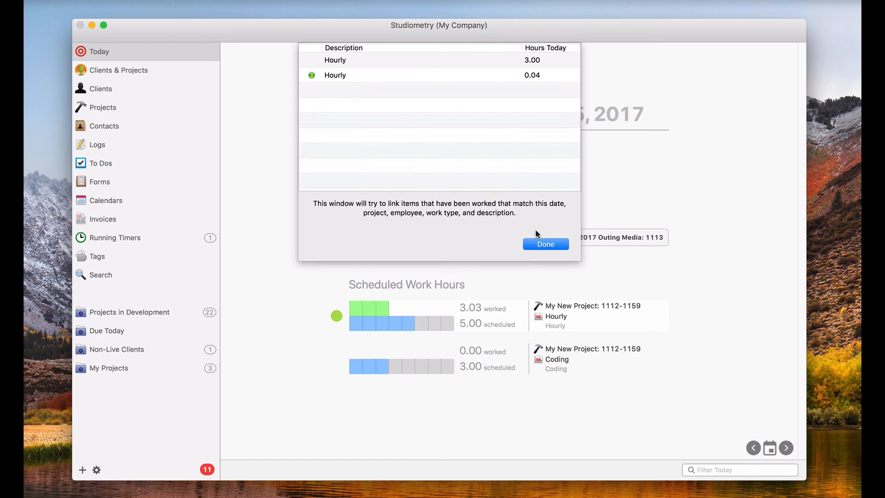
pyautogui.click(544, 244)
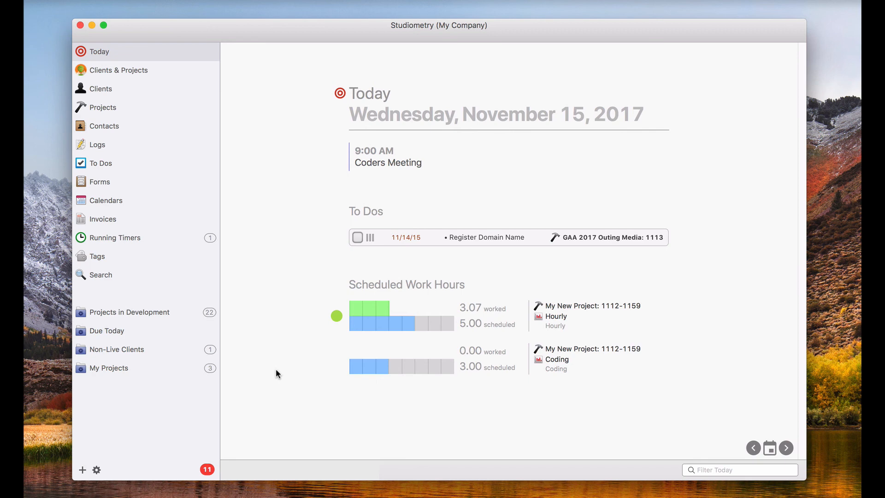
# - Add 4 new work hours to My New Project's scheduled Coding work for 11/15/17
pyautogui.rightClick(500, 350)
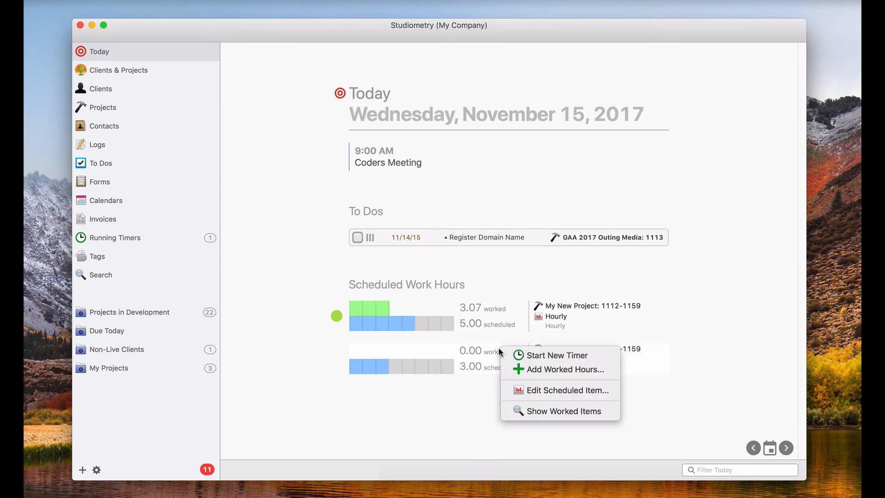
pyautogui.click(540, 369)
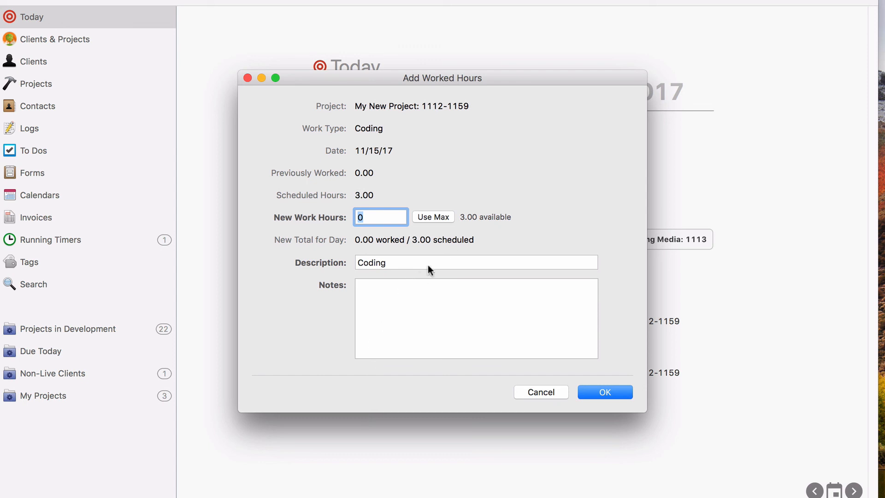
pyautogui.click(440, 216)
pyautogui.write('4')
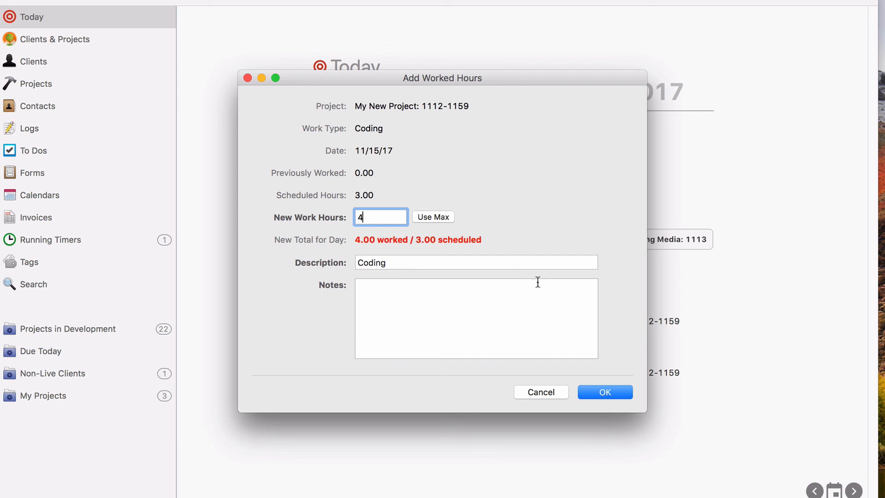
pyautogui.click(613, 391)
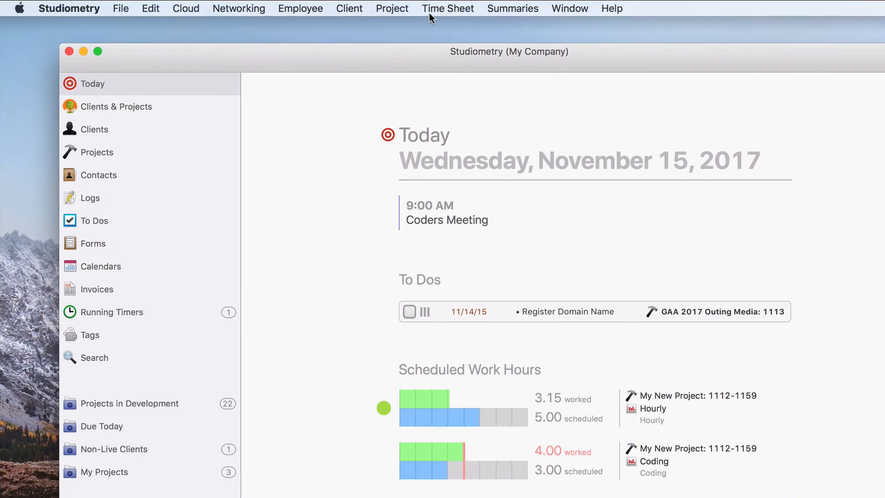
# - Open the Scheduling Window and set its calendar to show worked items next to scheduled items
pyautogui.click(430, 13)
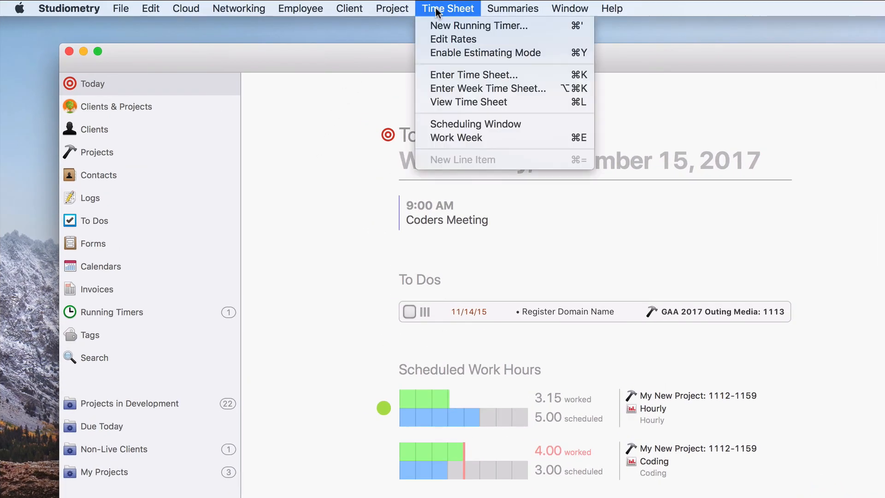
pyautogui.click(458, 121)
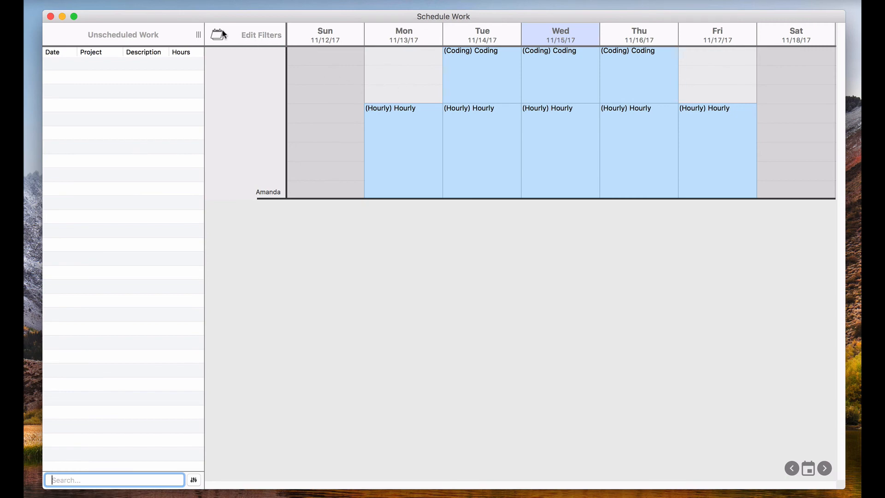
pyautogui.click(220, 35)
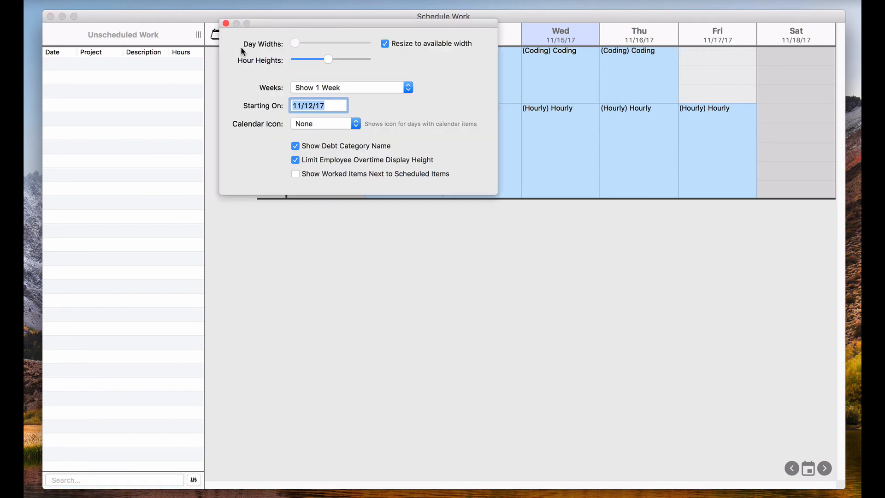
pyautogui.click(324, 174)
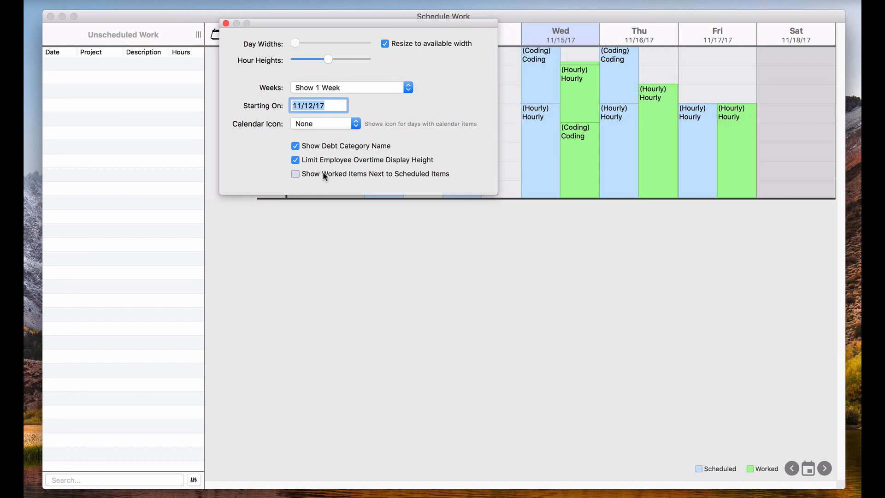
pyautogui.click(368, 226)
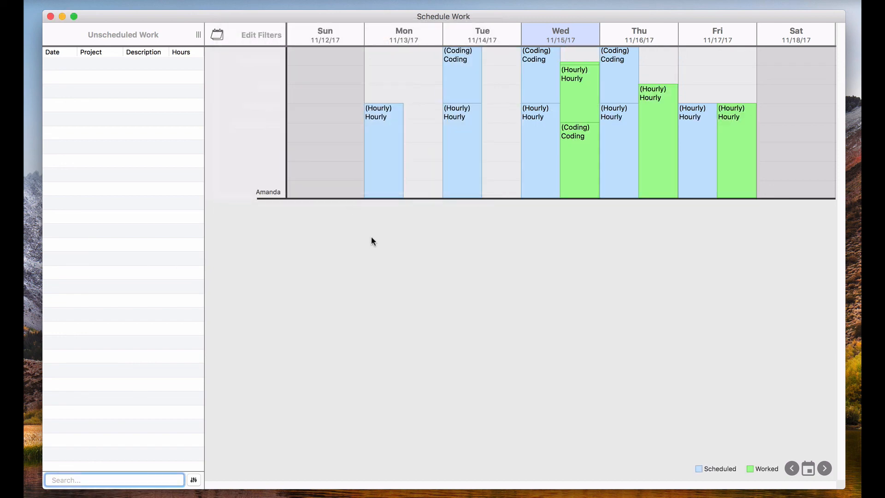